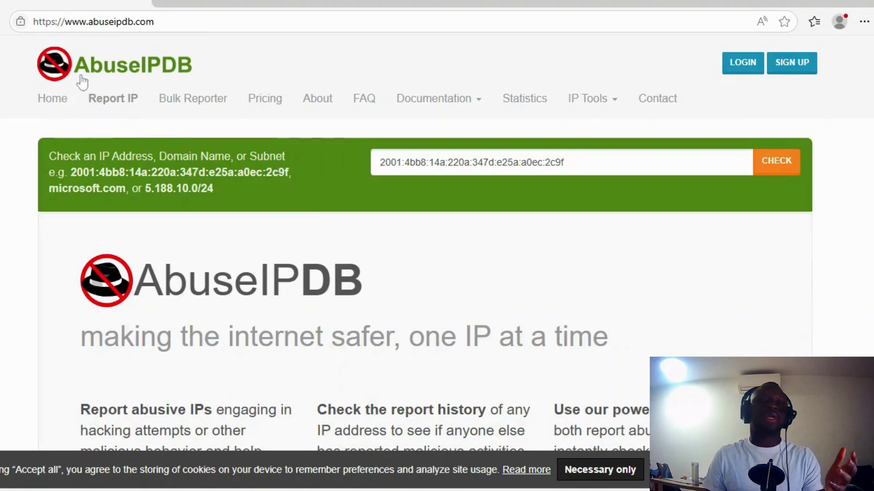
scroll(44, 121, "down", 10)
scroll(54, 136, "up", 5)
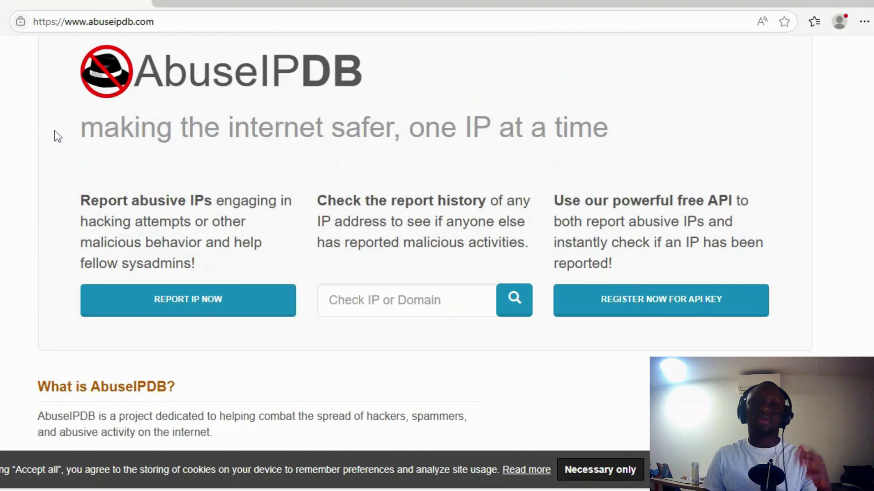
scroll(125, 191, "down", 1)
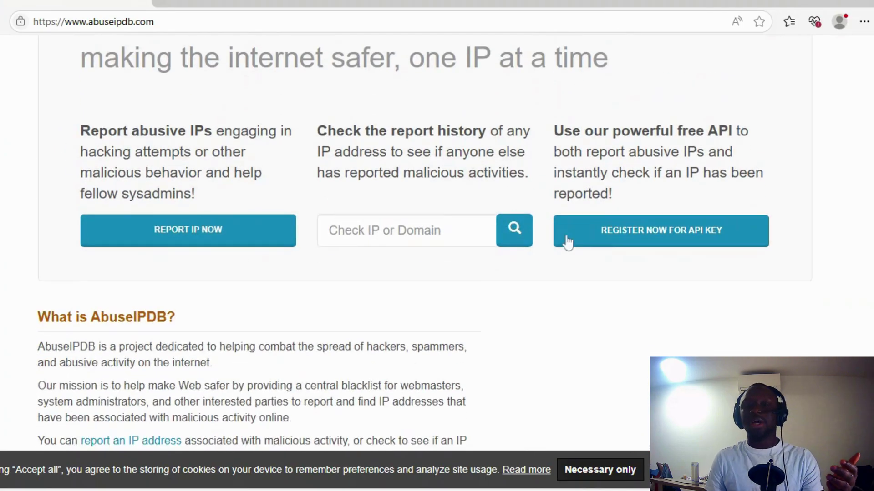
scroll(536, 242, "down", 5)
scroll(535, 243, "up", 4)
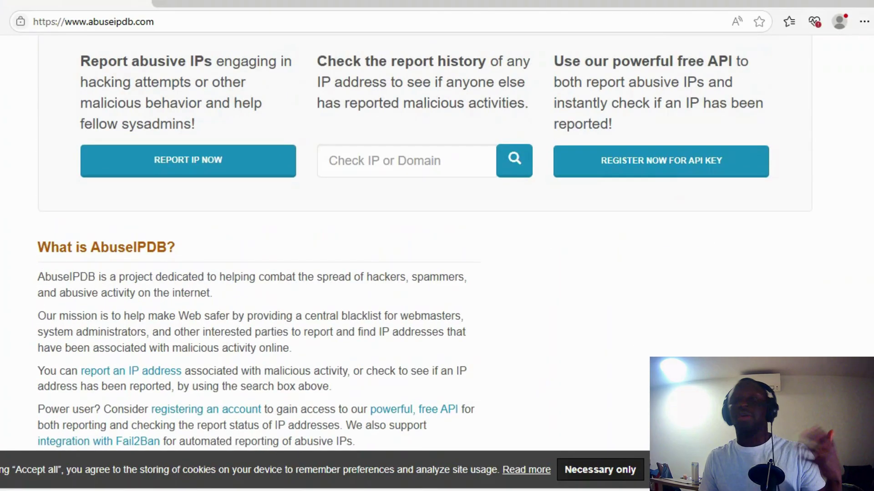
scroll(278, 221, "down", 4)
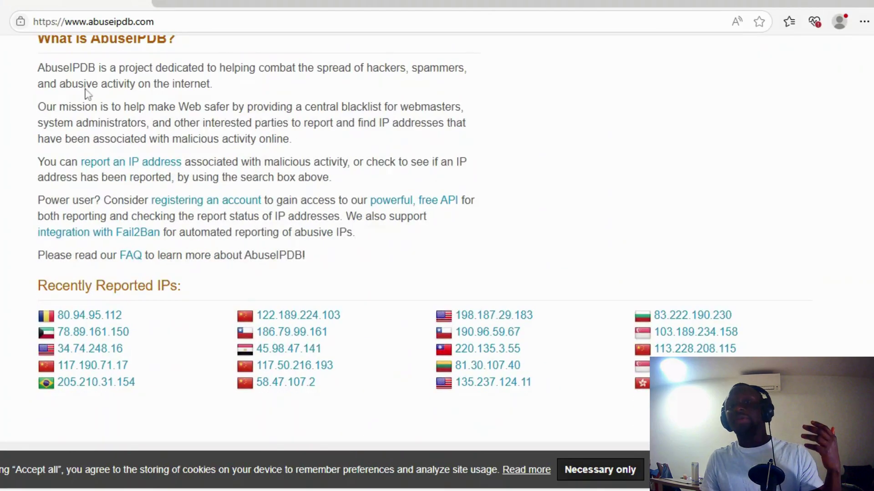
scroll(88, 94, "up", 1)
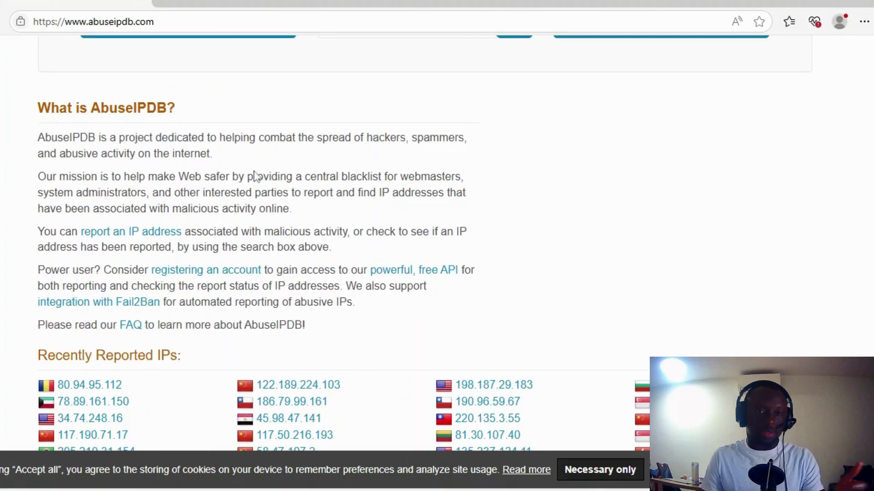
scroll(255, 175, "down", 3)
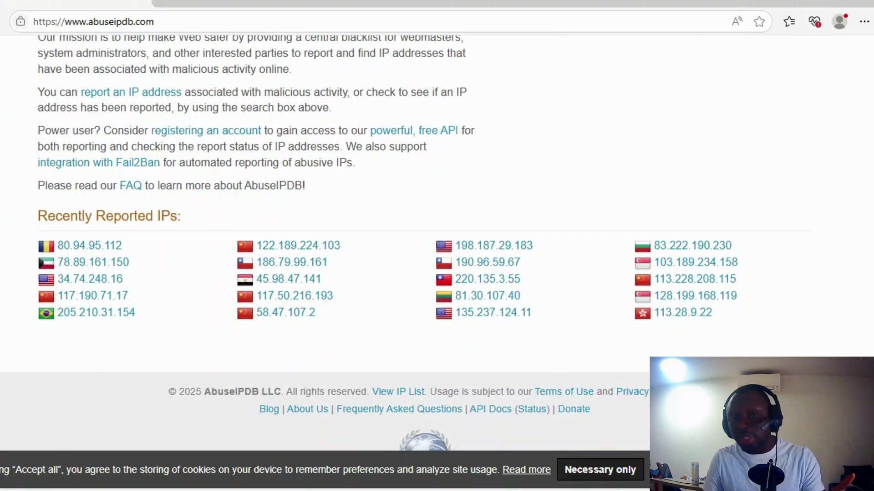
scroll(116, 226, "up", 10)
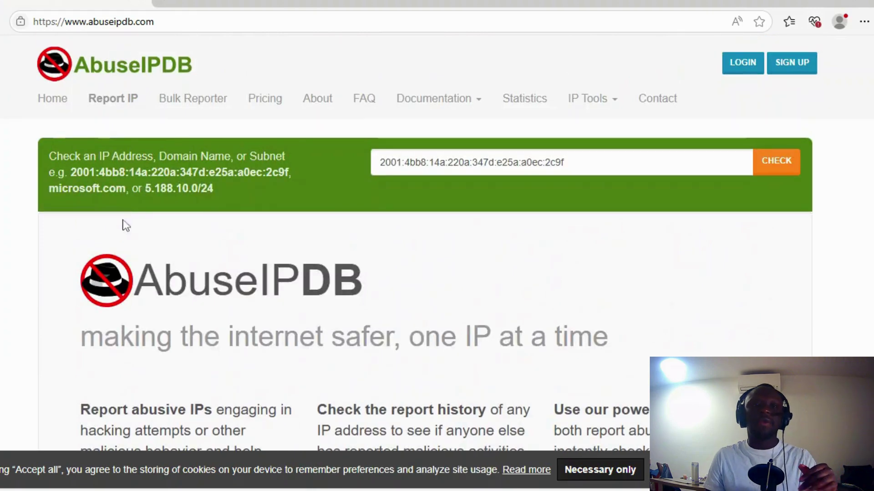
Open the Report IP form and look over its IP address field, category checkboxes and comment box
left_click(117, 111)
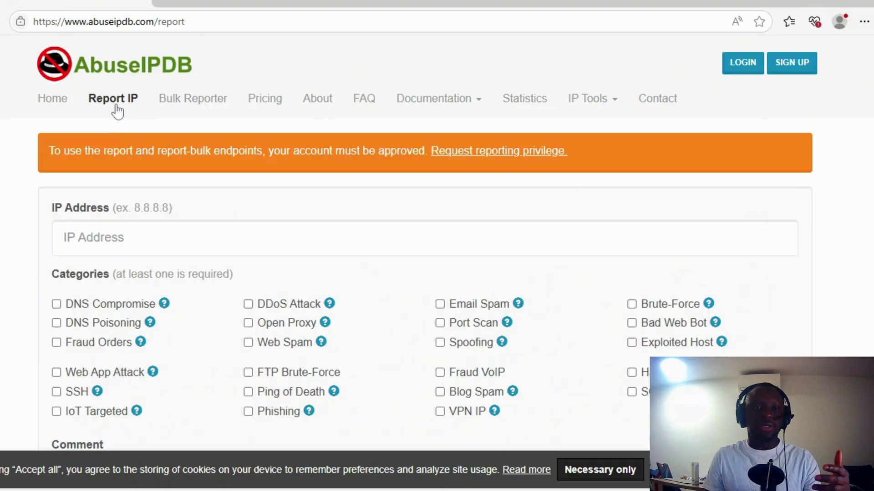
left_click(119, 237)
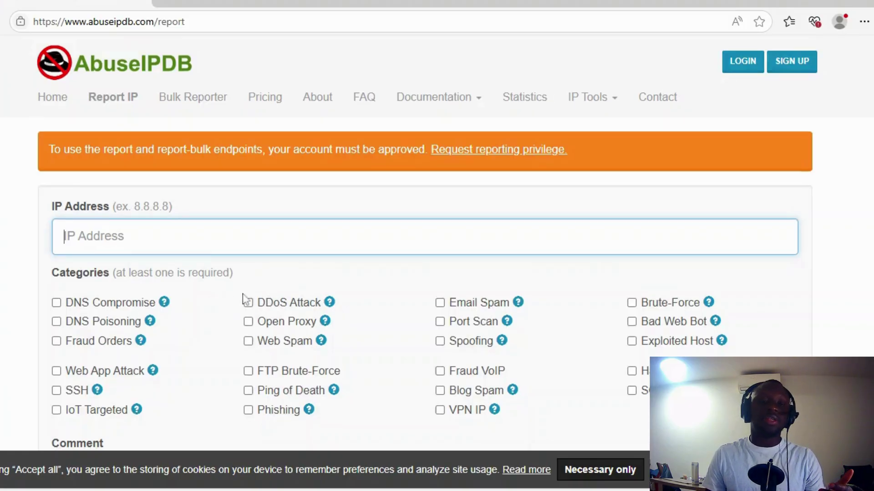
scroll(248, 298, "down", 8)
left_click(65, 126)
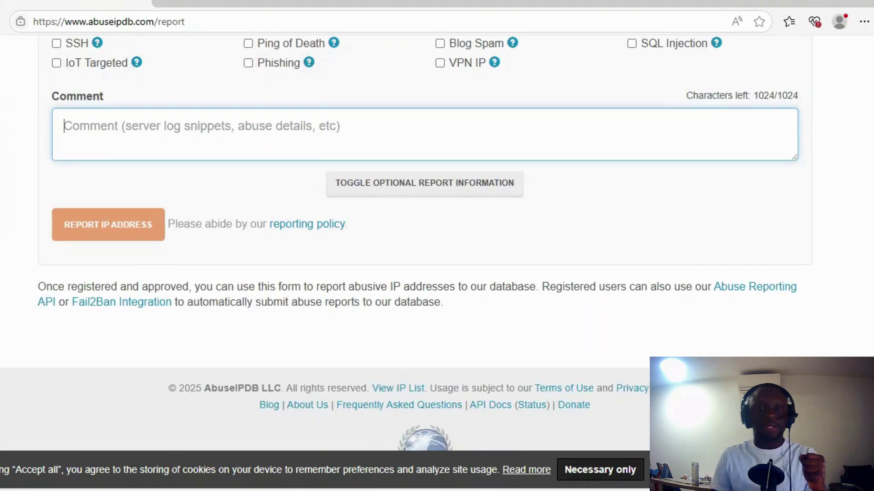
scroll(168, 145, "up", 8)
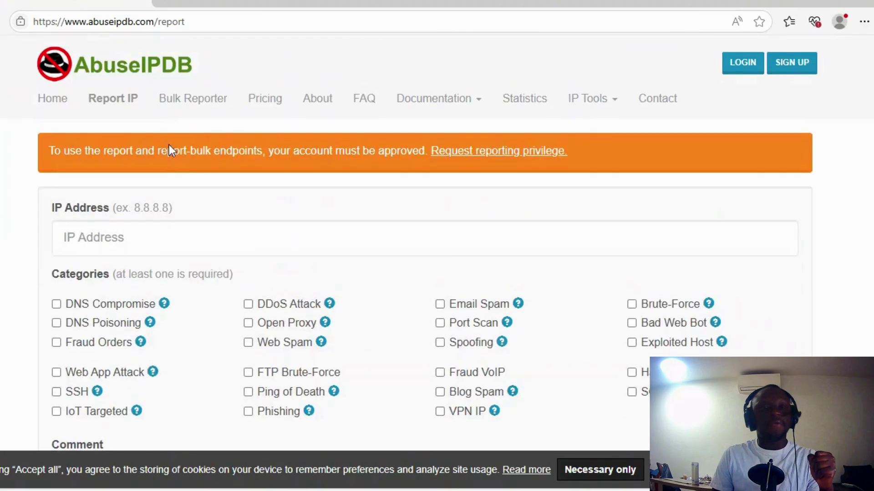
Open the IP Bulk Reporter page and scroll through its CSV format and upload instructions
left_click(194, 101)
scroll(192, 155, "down", 5)
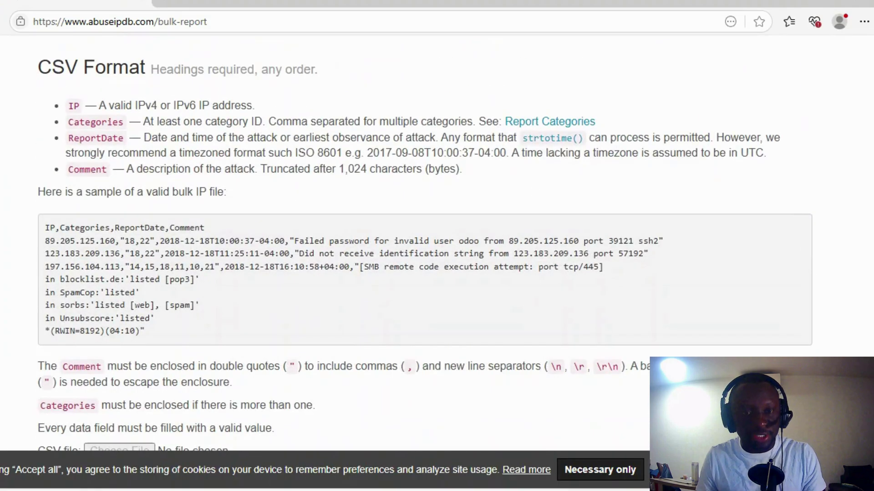
scroll(196, 186, "down", 8)
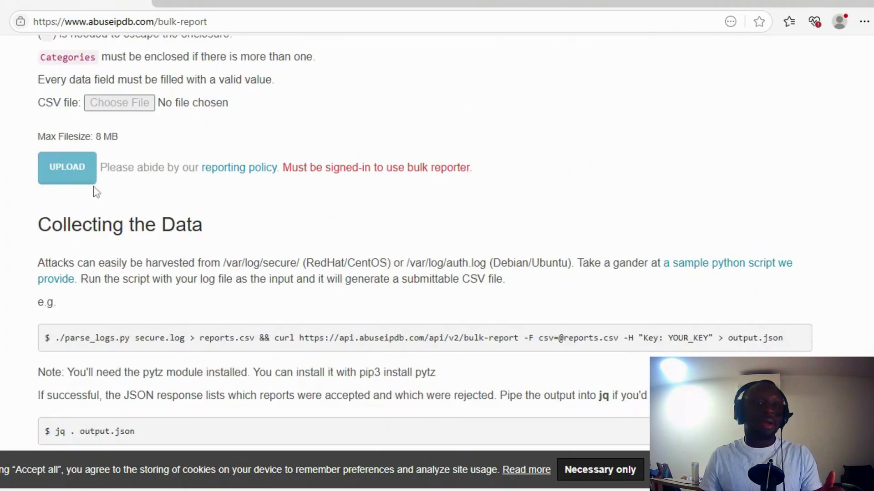
scroll(94, 187, "up", 12)
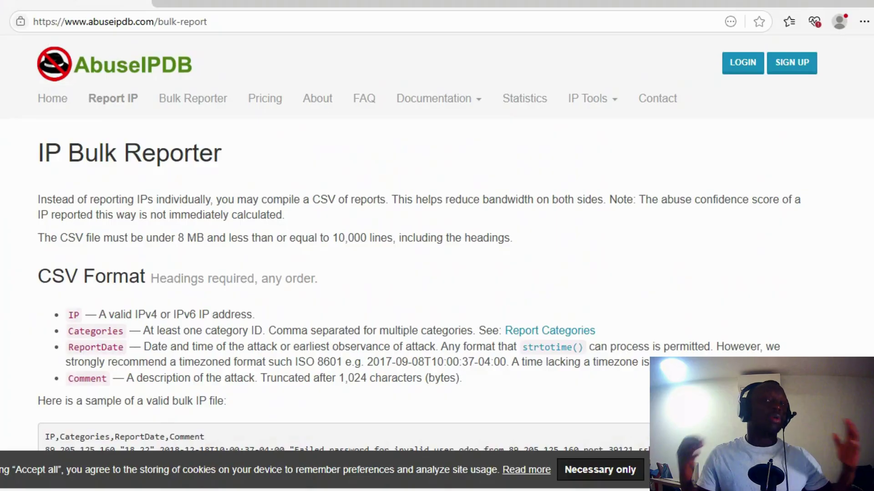
View the API pricing plans, highlighting the Basic $19/month price and toggling monthly/yearly billing
left_click(270, 108)
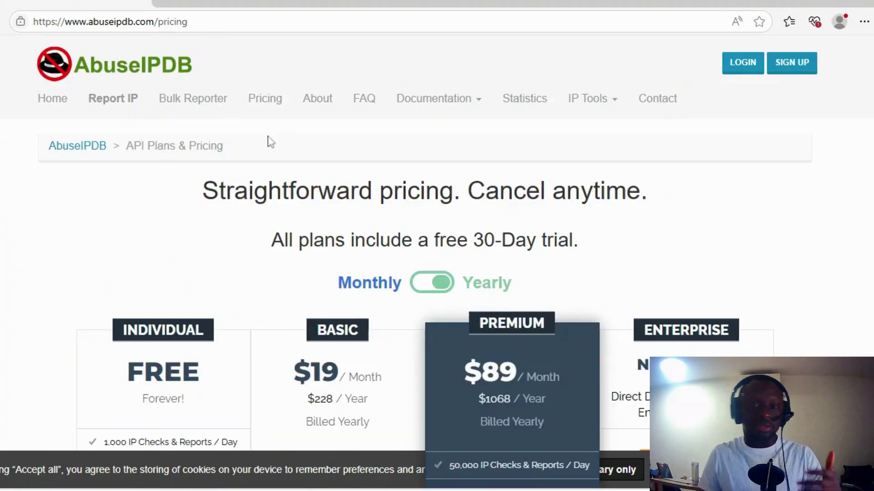
scroll(270, 254, "down", 3)
scroll(175, 283, "down", 2)
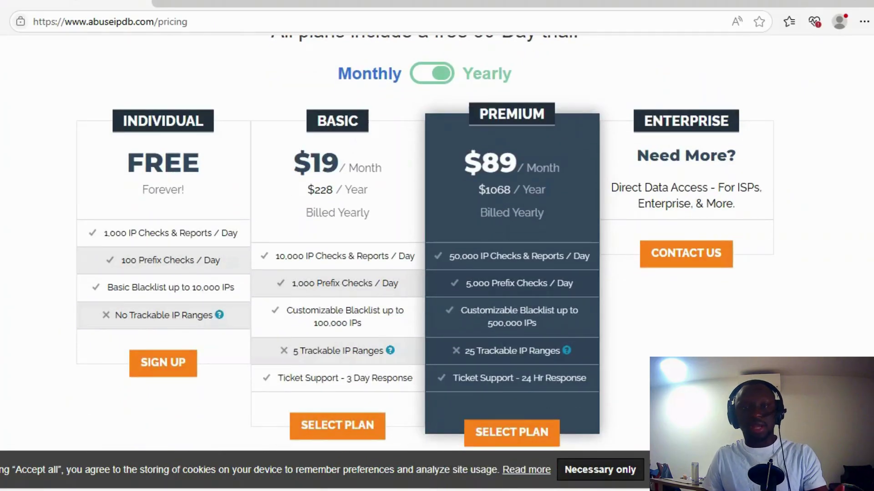
triple_click(359, 164)
left_click_drag(374, 177, 388, 180)
scroll(550, 203, "up", 5)
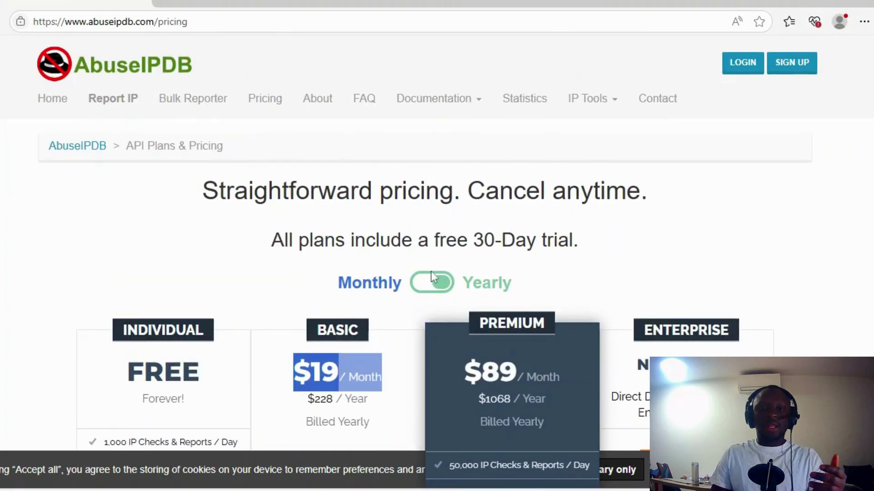
left_click(430, 275)
left_click(430, 275)
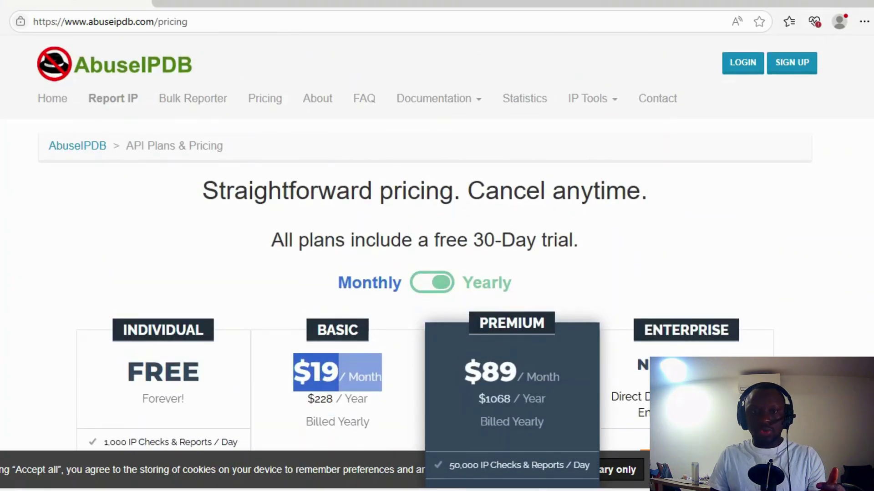
Open the About AbuseIPDB page and scroll through it
left_click(317, 108)
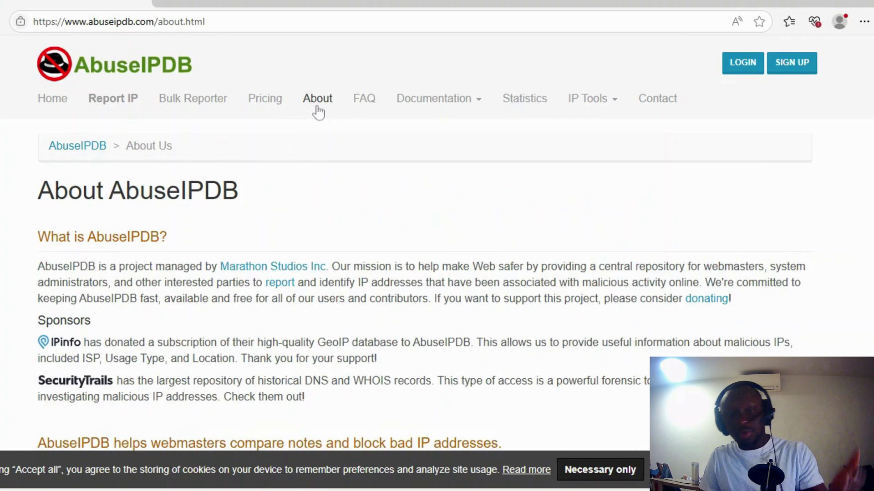
scroll(317, 108, "down", 3)
scroll(190, 187, "down", 6)
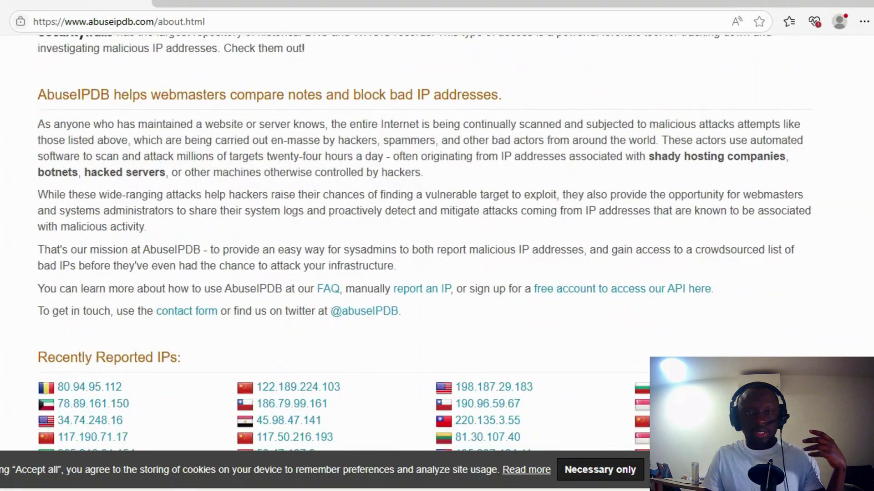
scroll(202, 179, "up", 9)
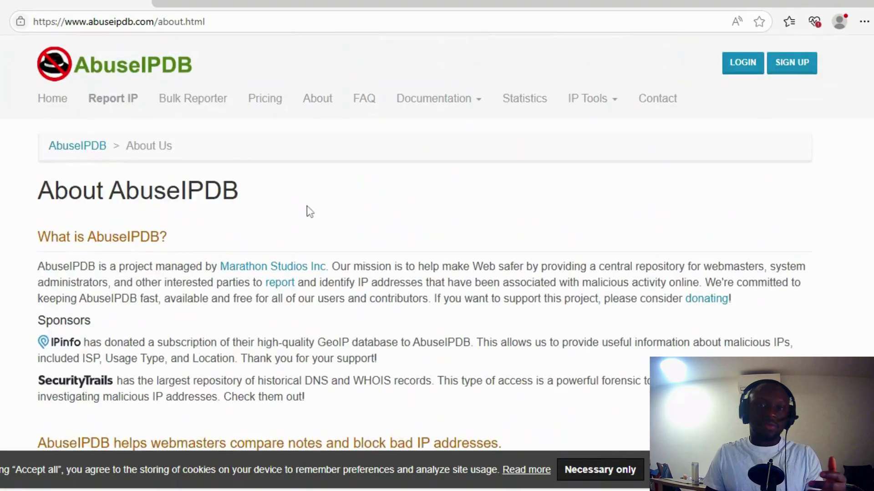
Open the FAQ page and expand the Documentation dropdown list
left_click(366, 99)
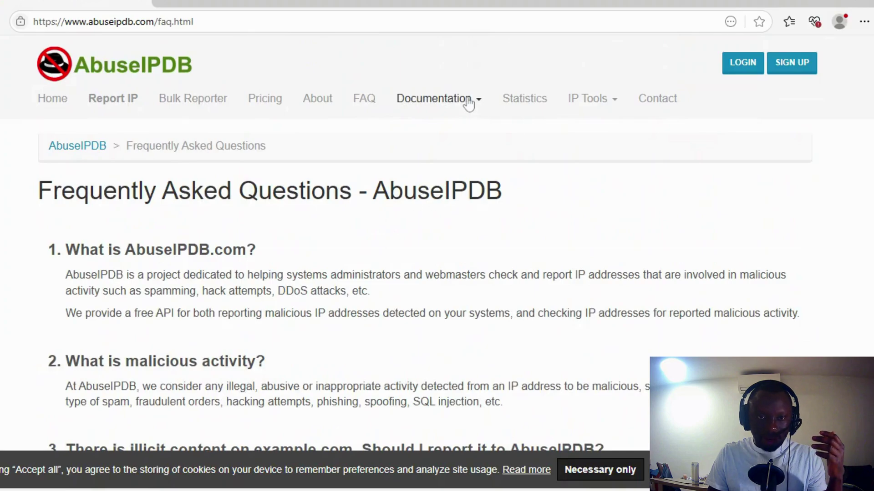
left_click(468, 104)
scroll(259, 210, "down", 3)
scroll(273, 214, "up", 3)
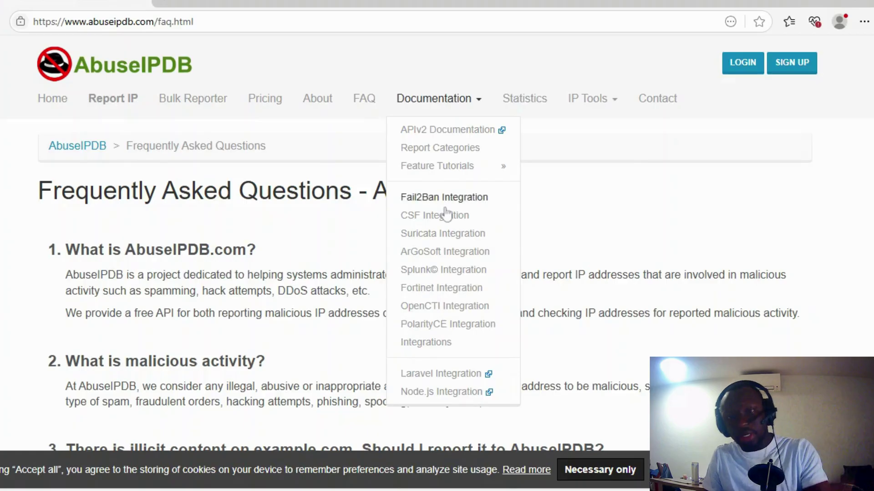
Open the Reporting Statistics page and highlight its 24 Hours figure
left_click(533, 103)
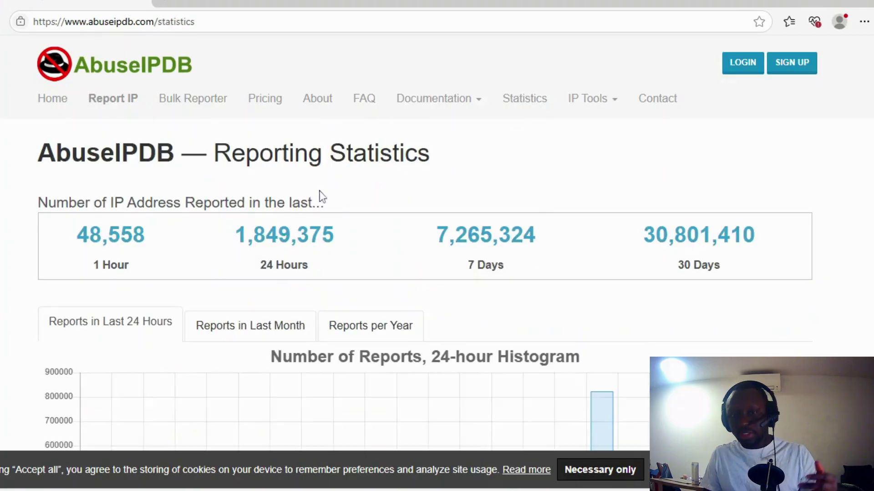
scroll(444, 192, "down", 3)
scroll(416, 223, "down", 2)
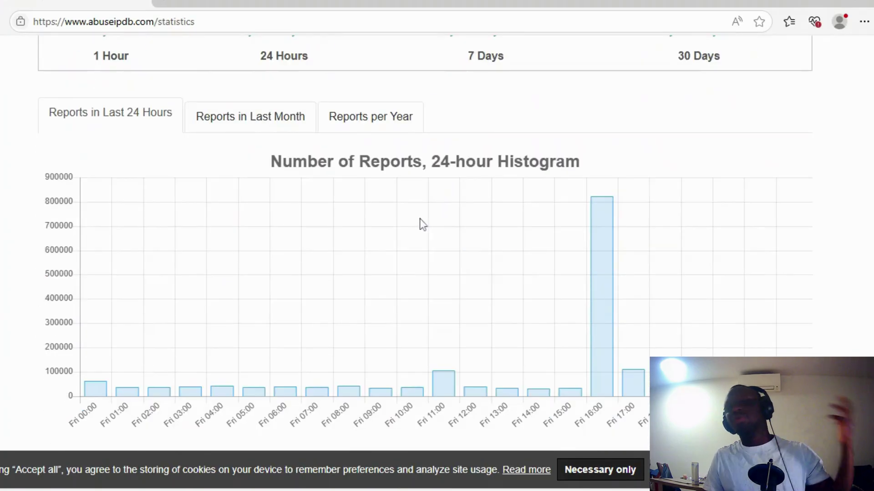
scroll(416, 222, "up", 5)
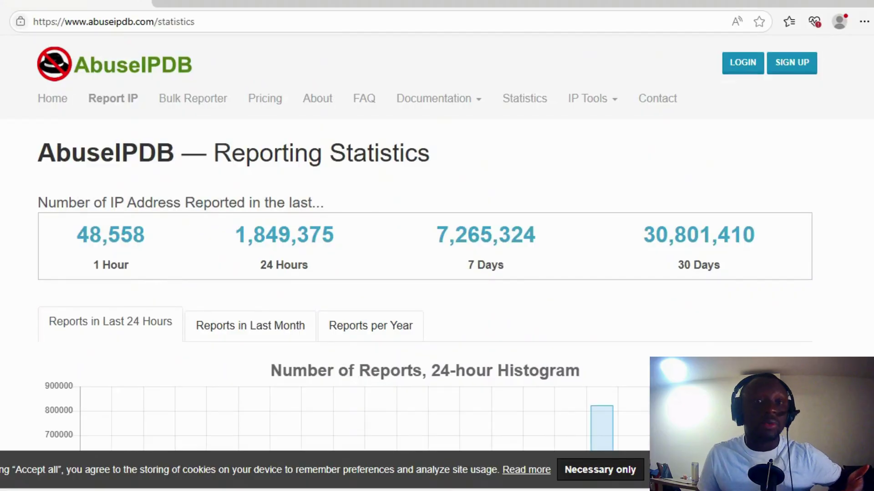
left_click_drag(266, 272, 331, 271)
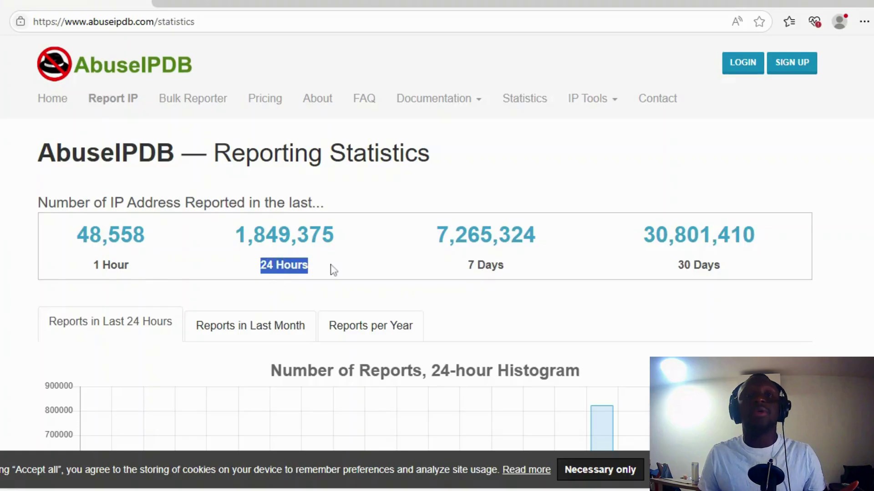
left_click(331, 271)
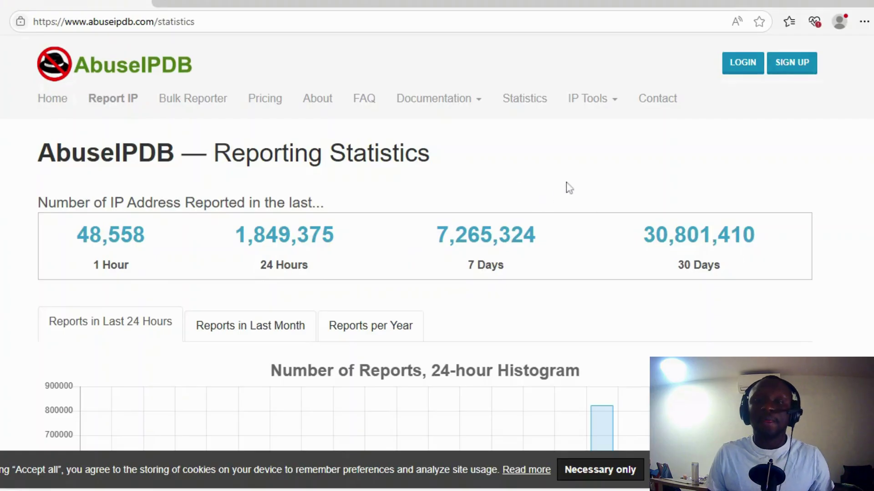
Open the Contact Us page and scroll through its feedback form fields
left_click(660, 100)
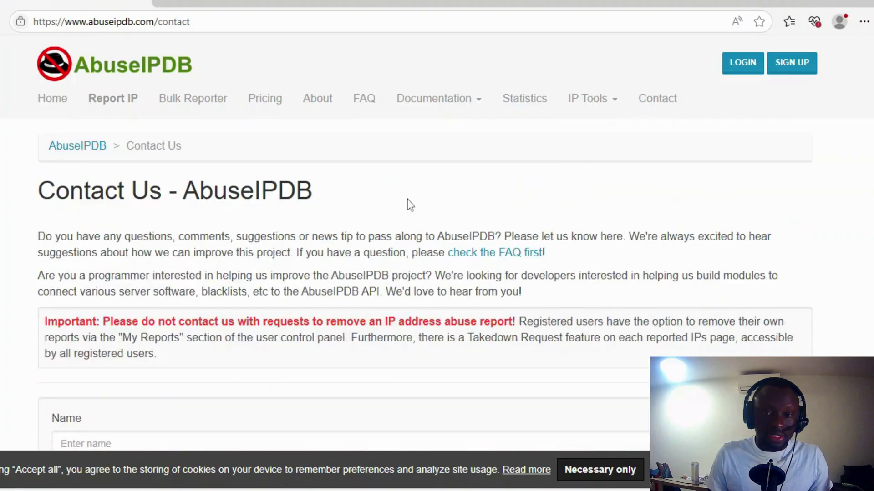
scroll(410, 204, "down", 10)
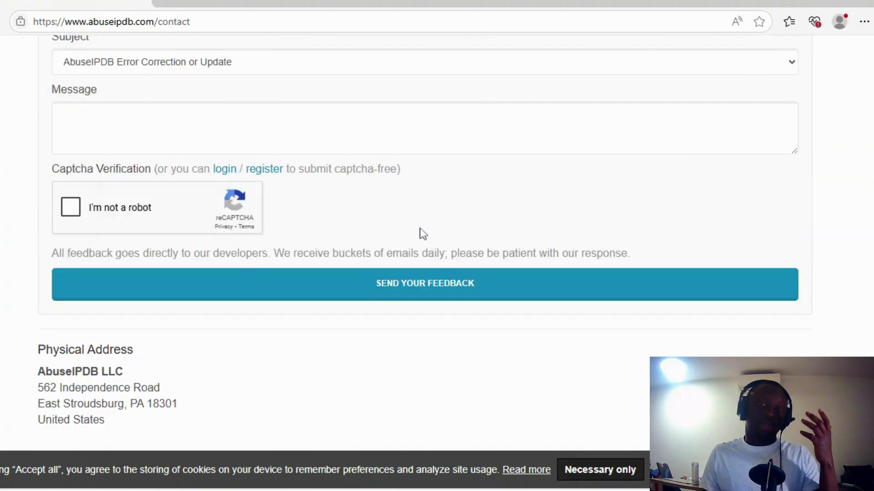
scroll(423, 230, "up", 2)
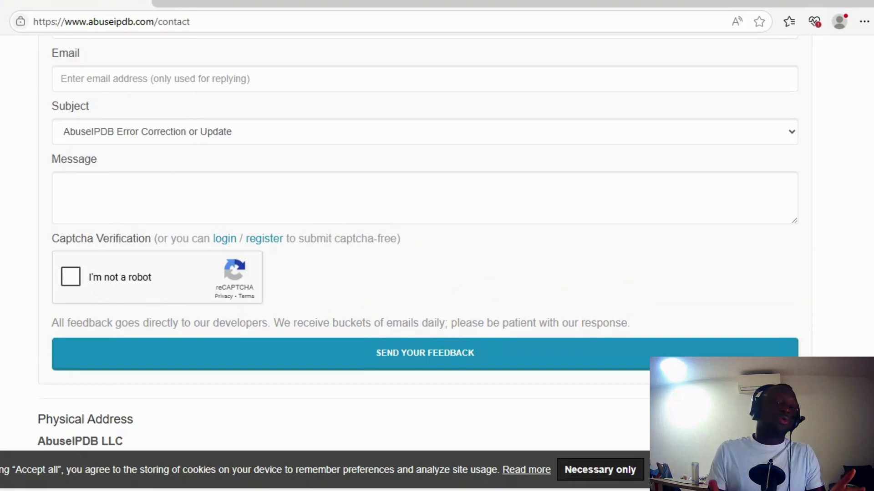
scroll(420, 228, "up", 9)
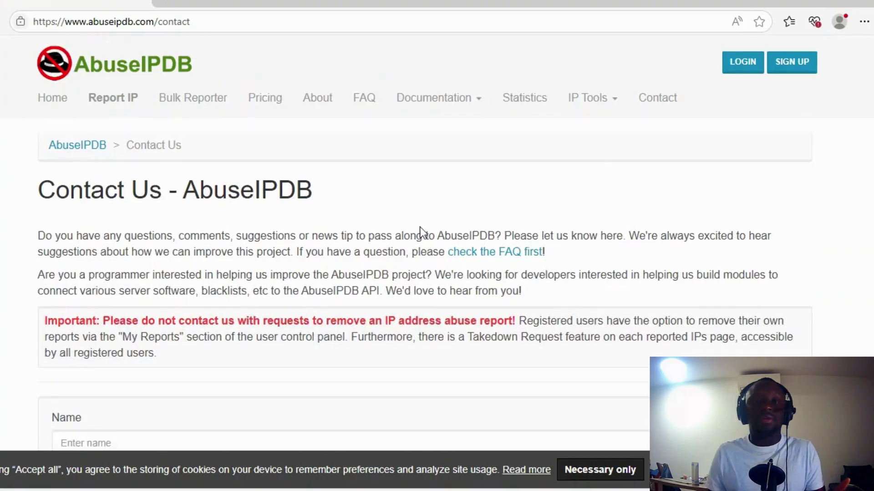
Open the Subnet Calculator from the IP Tools list in a new tab and browse the tools page
left_click(600, 103)
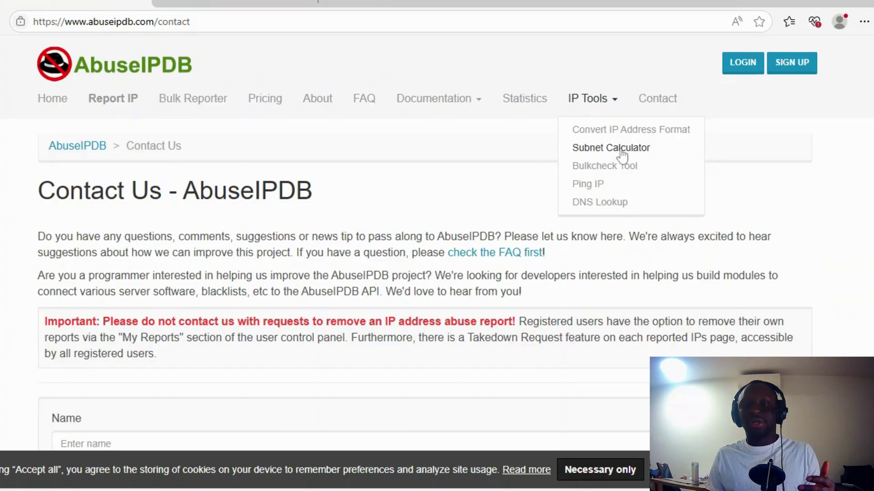
middle_click(607, 202)
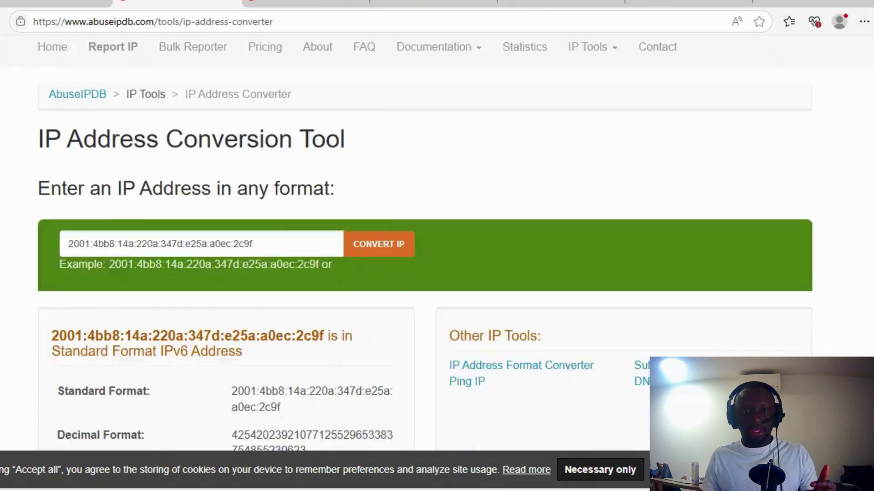
scroll(425, 240, "down", 5)
scroll(205, 176, "up", 5)
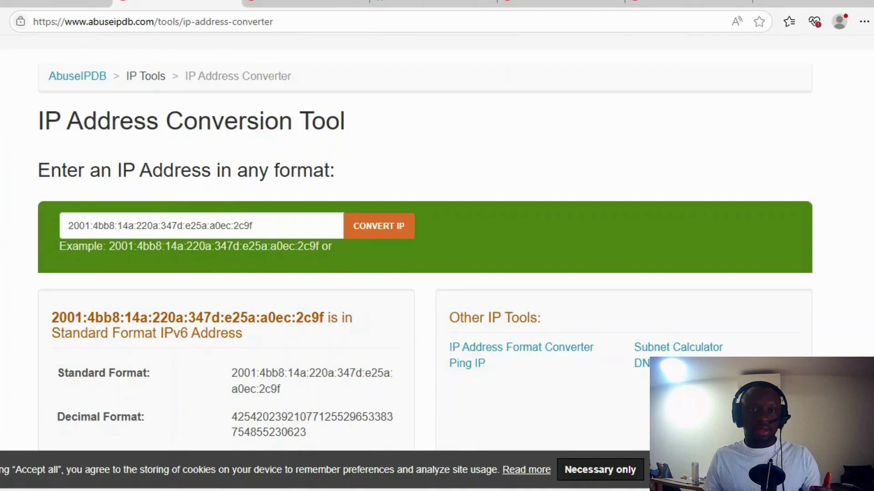
scroll(215, 190, "down", 4)
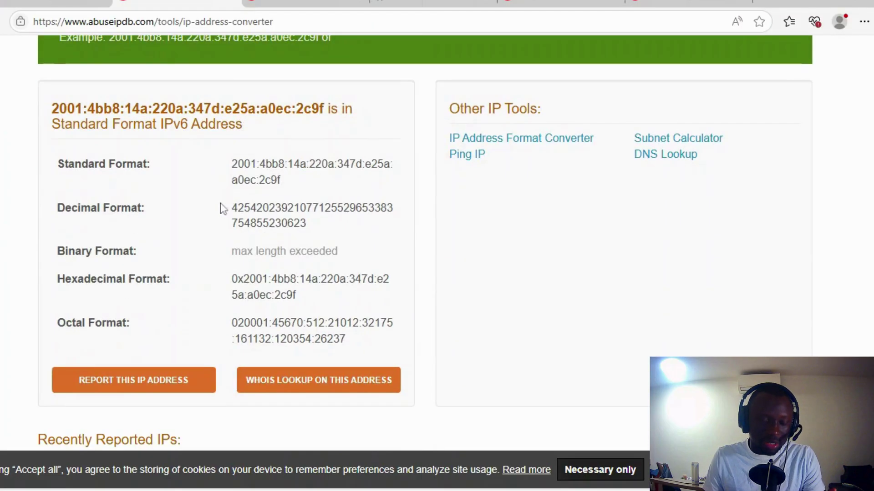
scroll(222, 209, "up", 2)
scroll(220, 208, "down", 4)
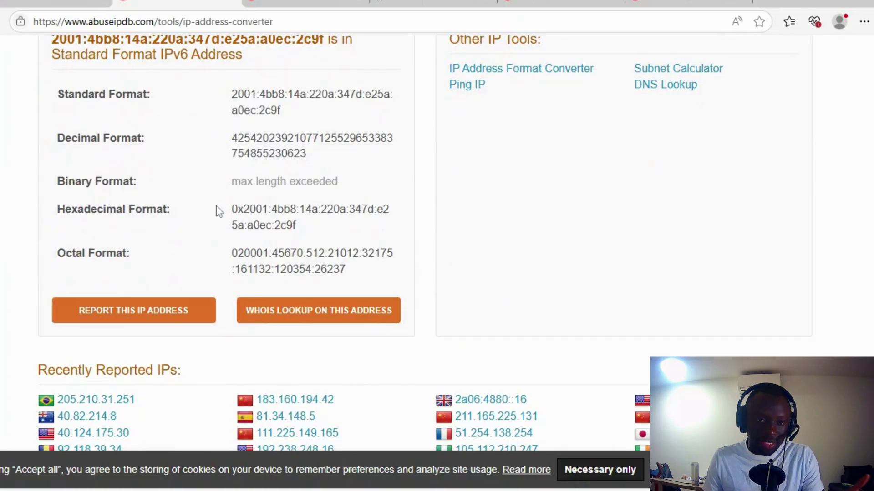
scroll(217, 210, "up", 1)
Highlight the converter's standard format and binary format example results
left_click_drag(74, 164, 258, 207)
left_click(259, 207)
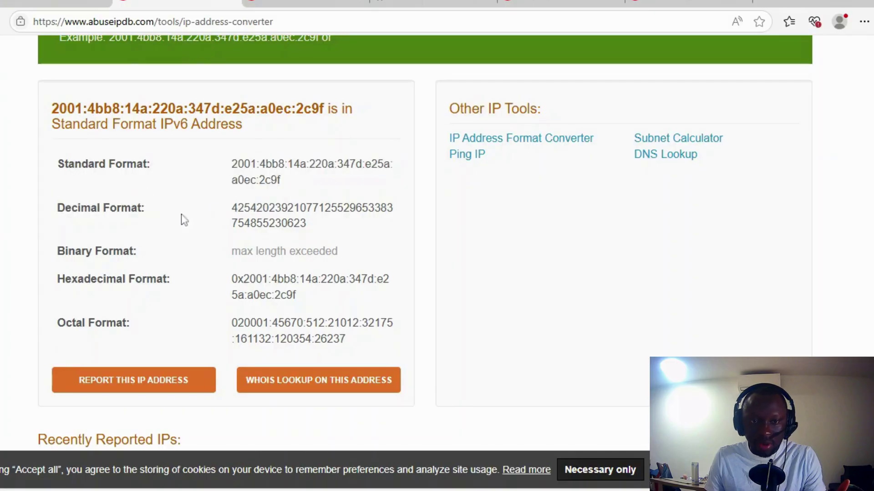
left_click_drag(74, 251, 318, 253)
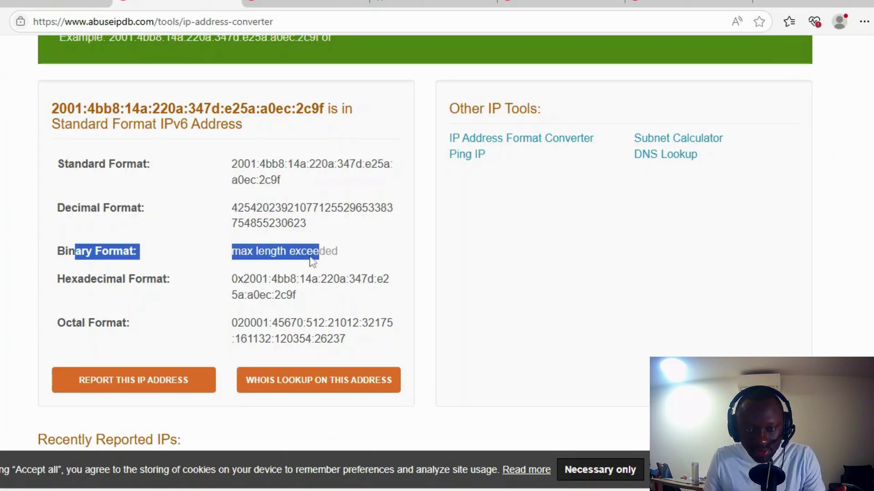
left_click(191, 279)
scroll(195, 277, "down", 3)
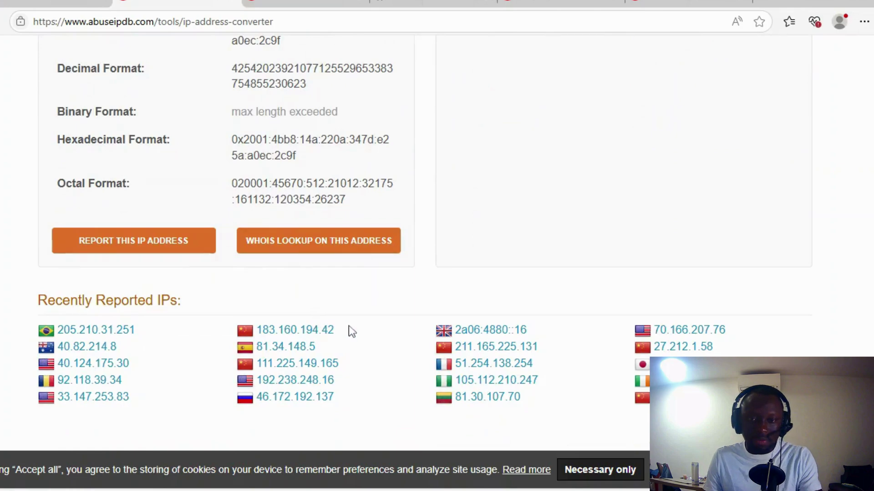
Copy 183.160.194.42 from Recently Reported IPs, paste it into the converter and convert it
left_click_drag(351, 331, 255, 331)
key("ctrl+c")
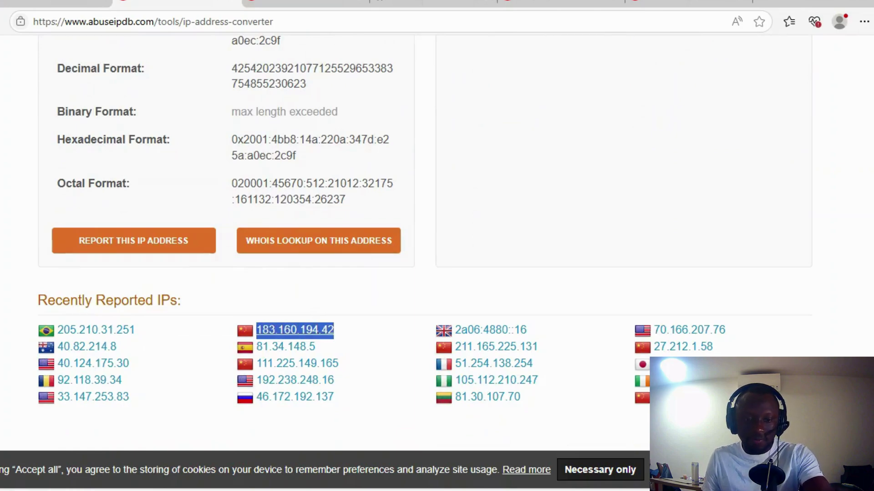
scroll(237, 273, "up", 6)
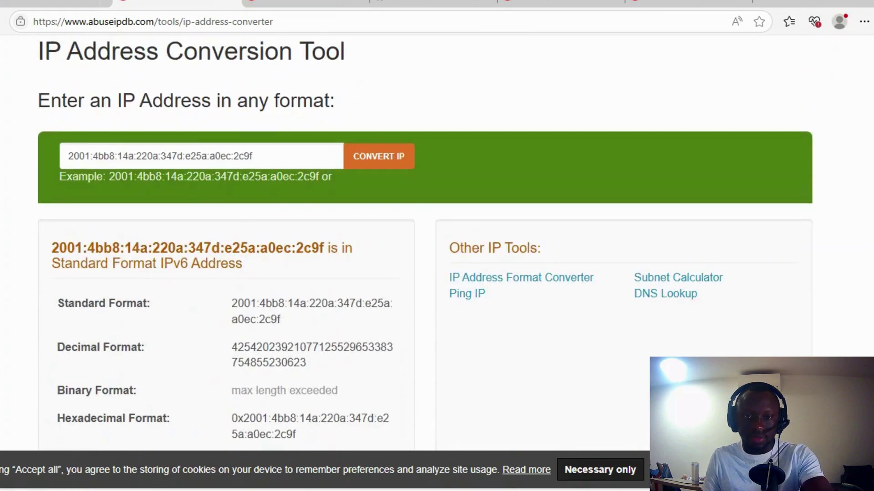
left_click(137, 156)
key("ctrl+v")
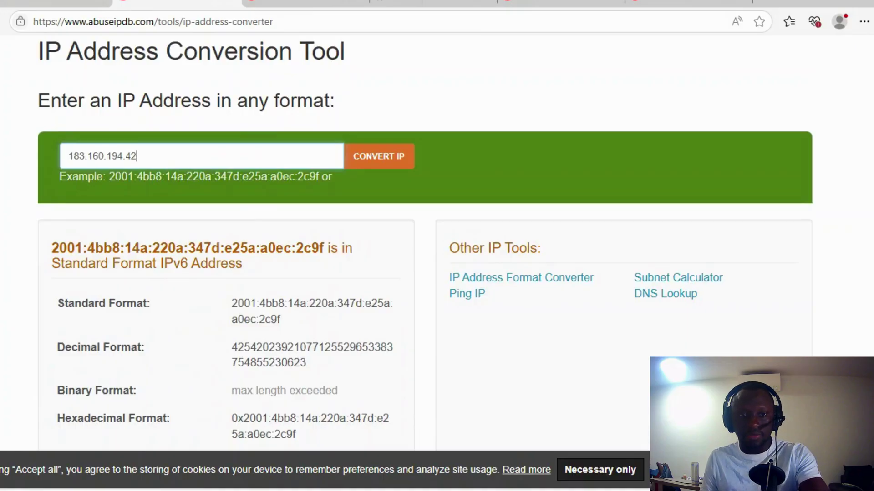
left_click(383, 165)
Review the decimal and binary conversion results for 183.160.194.42
scroll(312, 224, "down", 5)
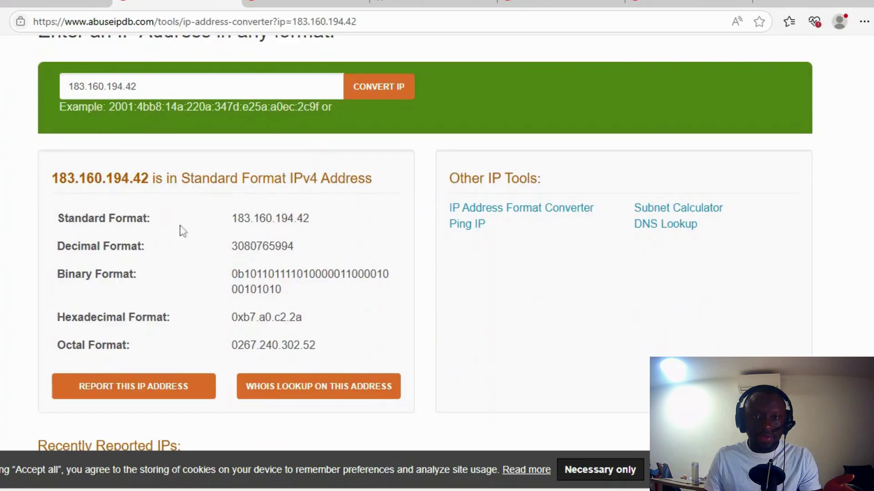
left_click_drag(120, 246, 272, 290)
left_click(186, 314)
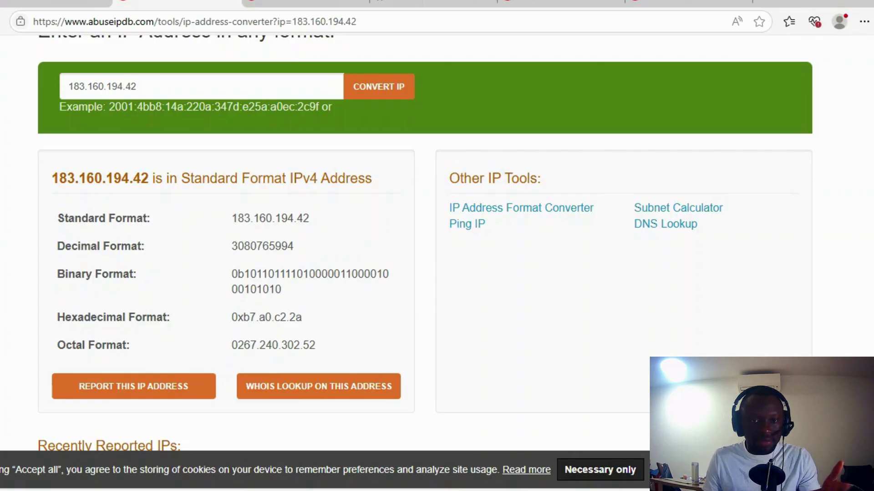
scroll(227, 301, "down", 3)
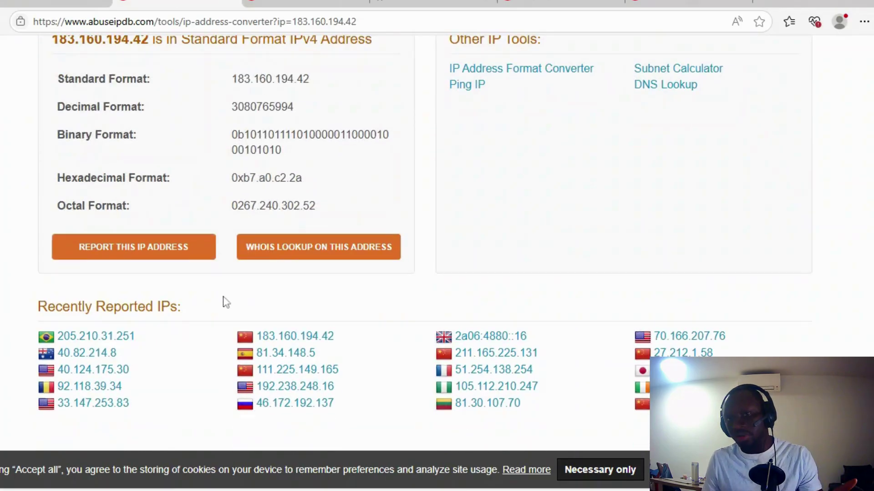
scroll(227, 301, "up", 8)
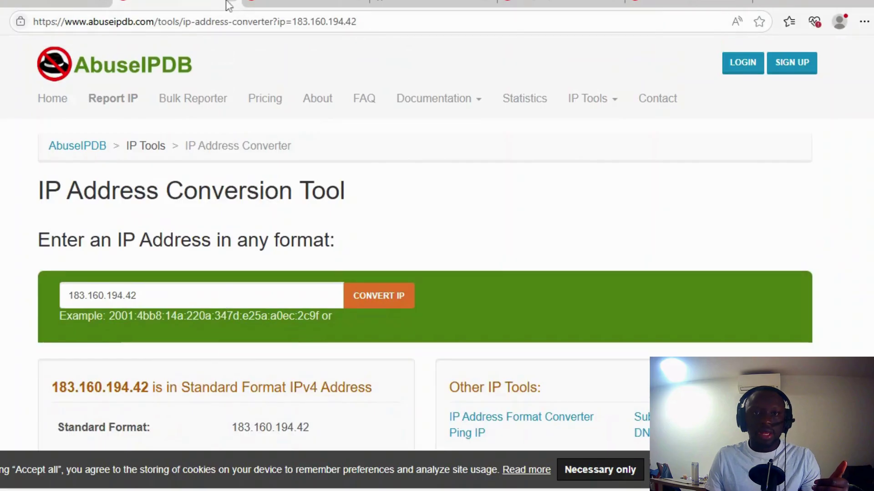
Calculate the subnet for 183.160.194.42 in the Subnet Calculator and scroll through the results
left_click(231, 4)
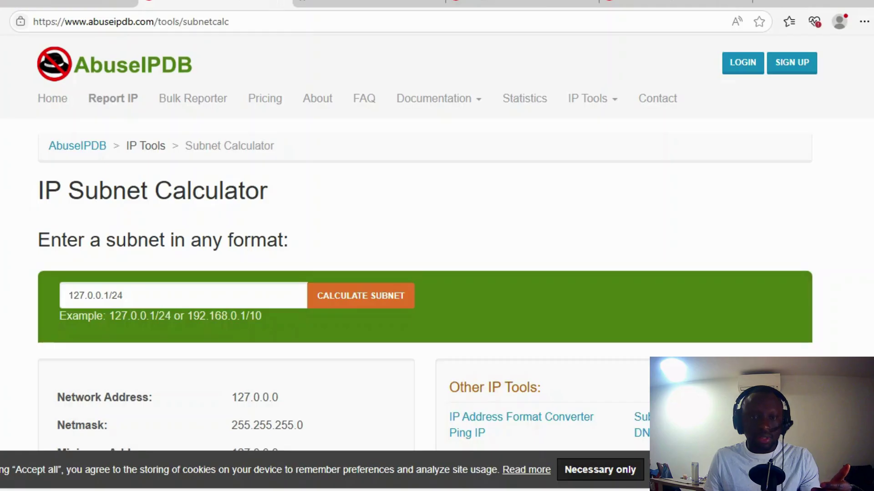
left_click(182, 295)
key("ctrl+v")
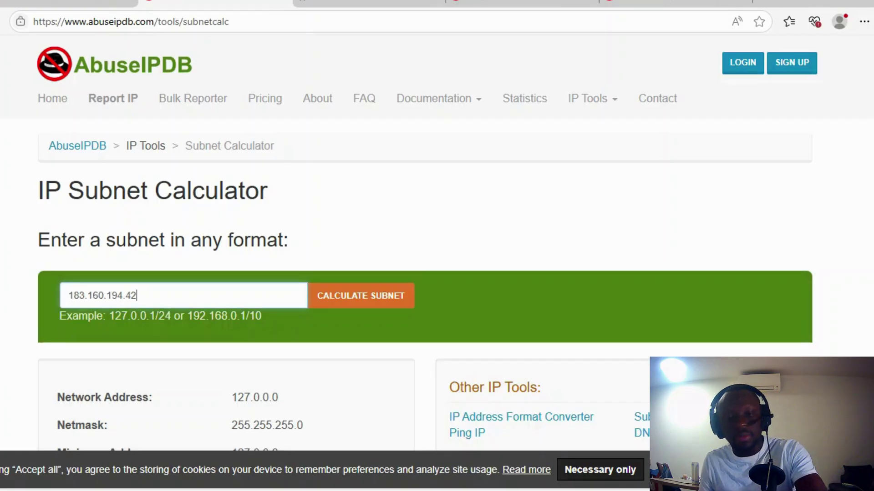
left_click(381, 302)
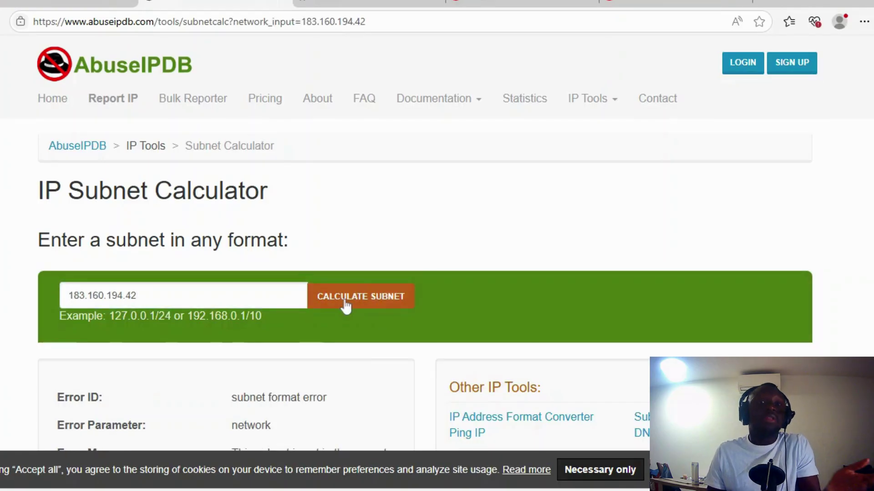
scroll(342, 298, "down", 2)
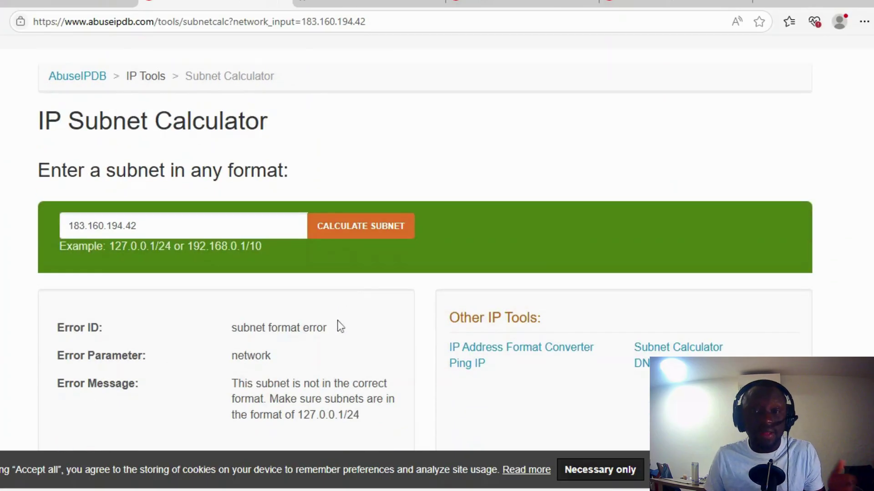
scroll(338, 325, "down", 2)
scroll(337, 324, "down", 2)
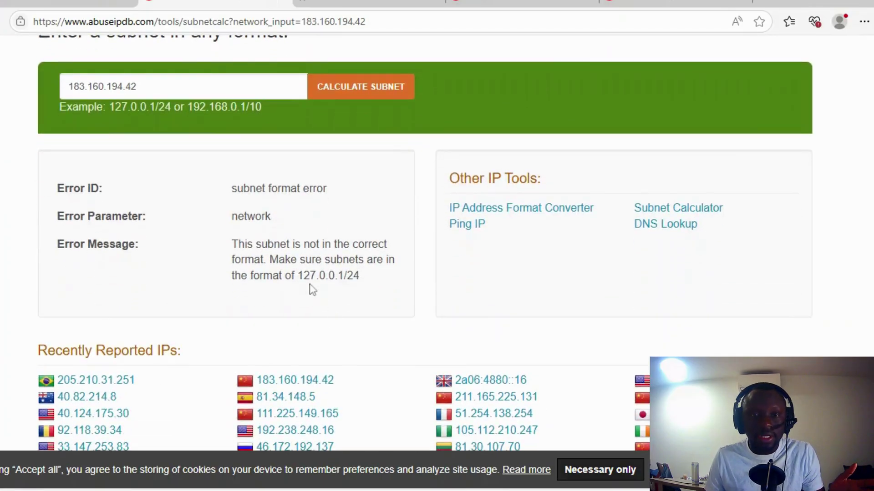
scroll(318, 292, "down", 2)
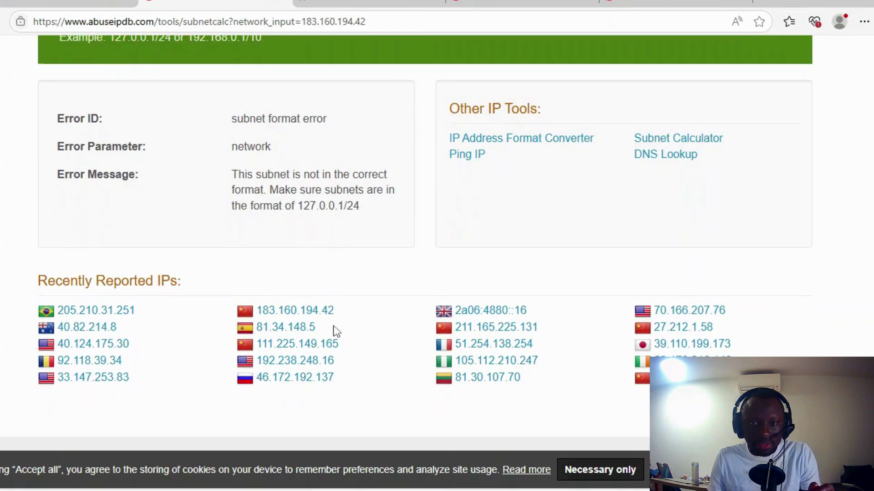
Copy the reported IP 81.34.148.5 and calculate its subnet
left_click_drag(335, 328, 256, 328)
key("ctrl+c")
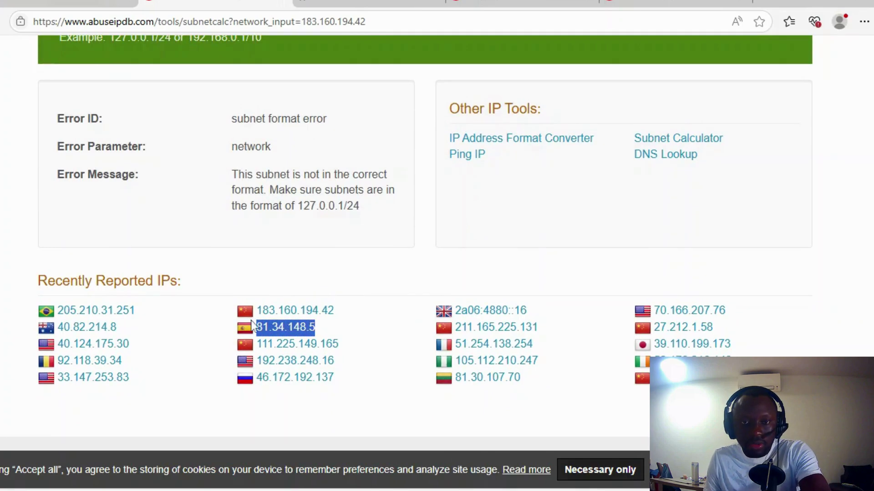
scroll(251, 324, "up", 6)
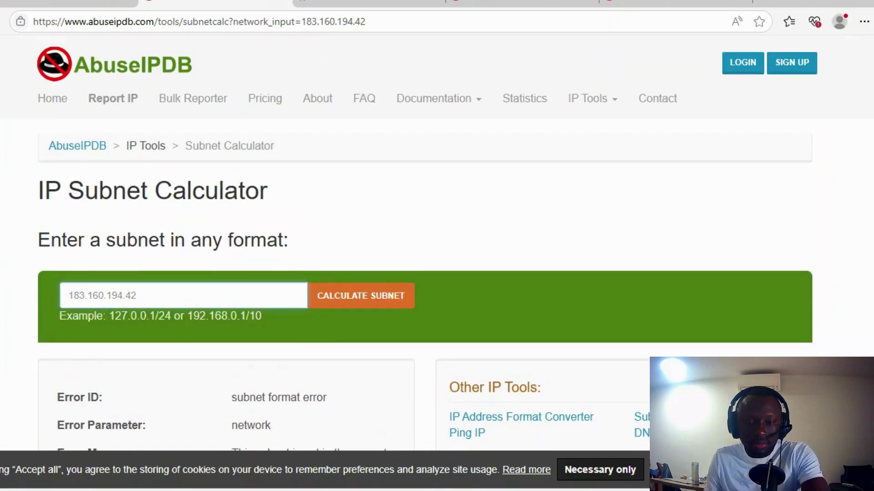
key("ctrl+v")
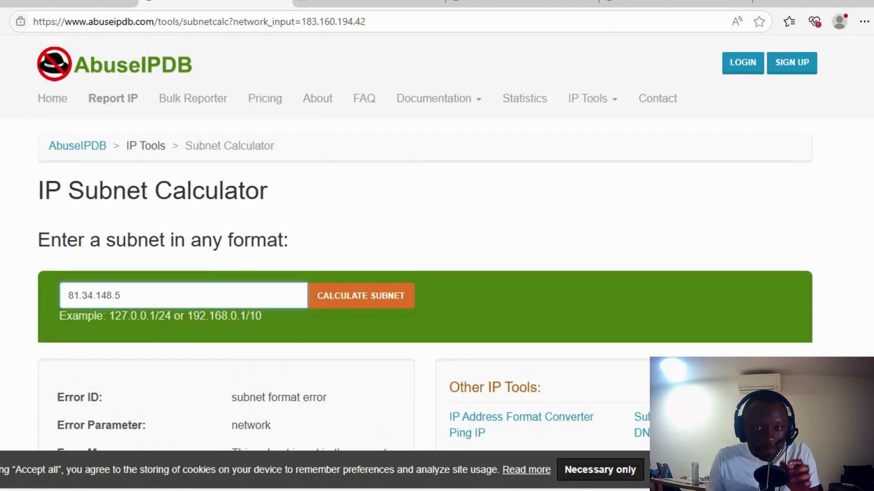
left_click(371, 295)
scroll(313, 299, "down", 5)
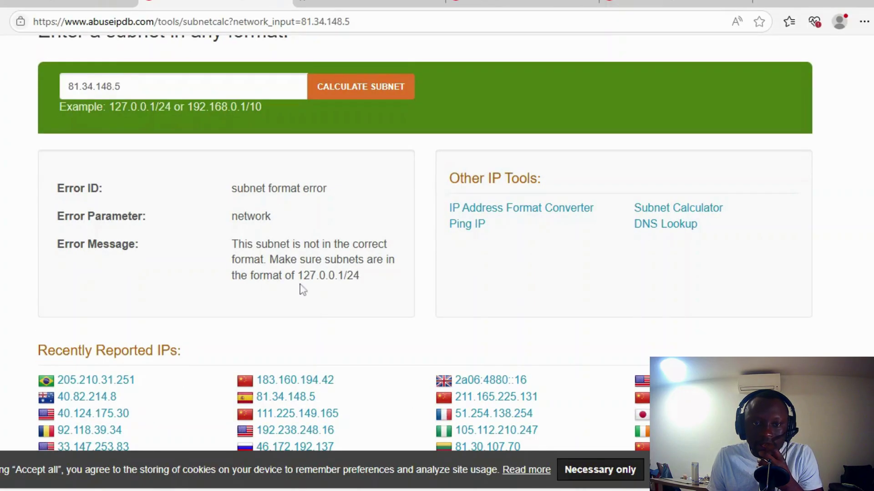
Calculate 81.34.148.5/24 and review network 81.34.148.0, netmask 255.255.255.0 and 256 hosts
left_click(73, 93)
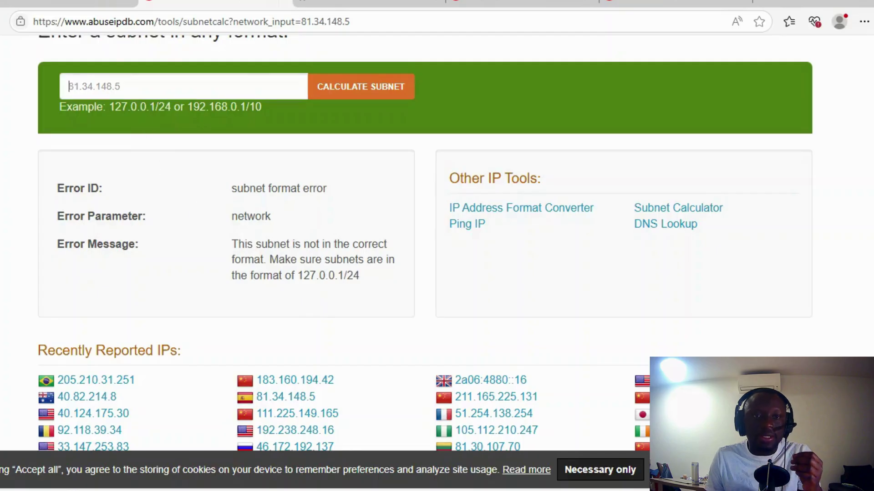
type("81.34.148.5")
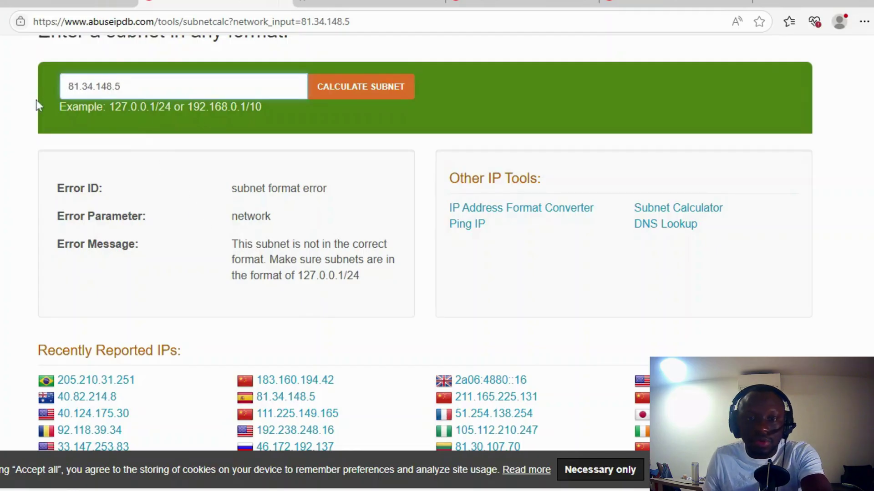
type("/")
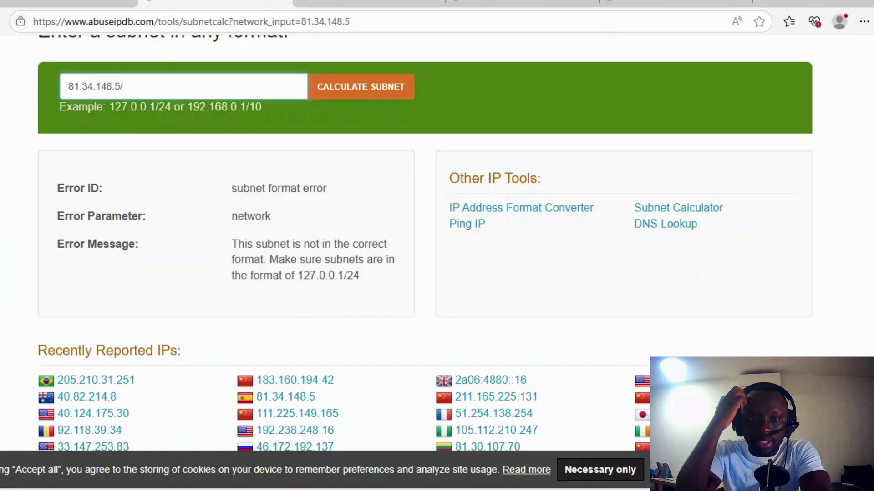
type("24")
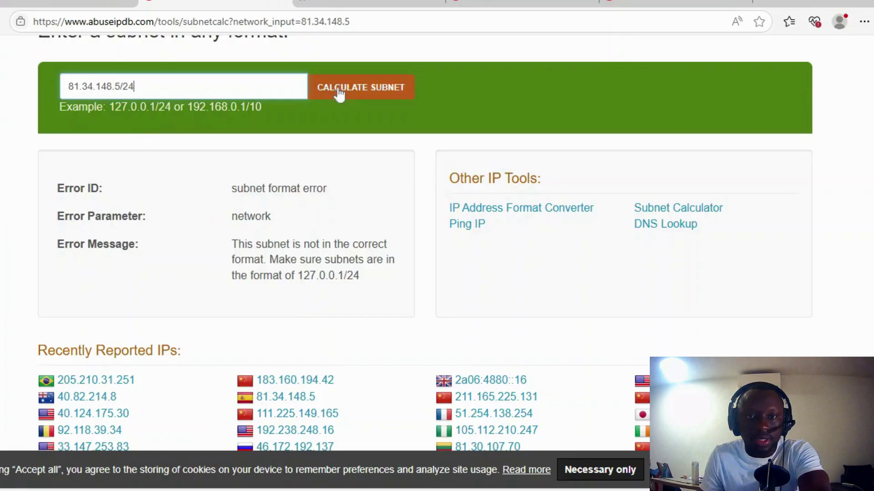
left_click(351, 89)
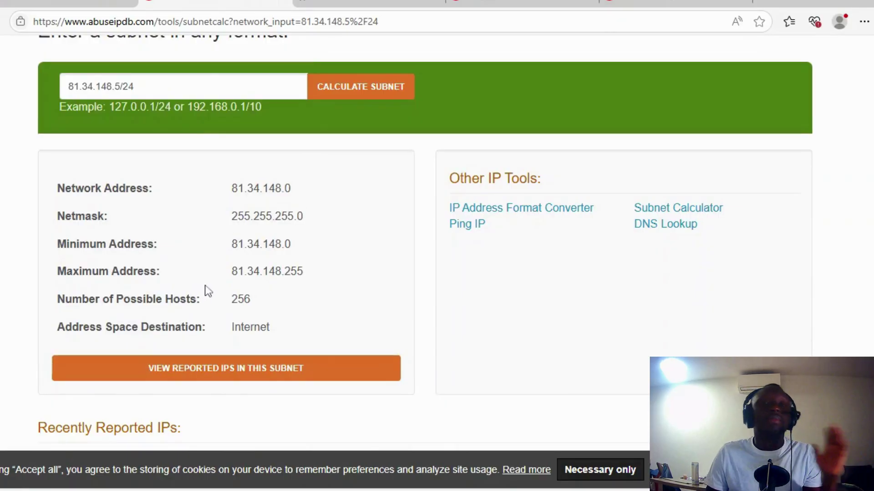
scroll(332, 250, "down", 5)
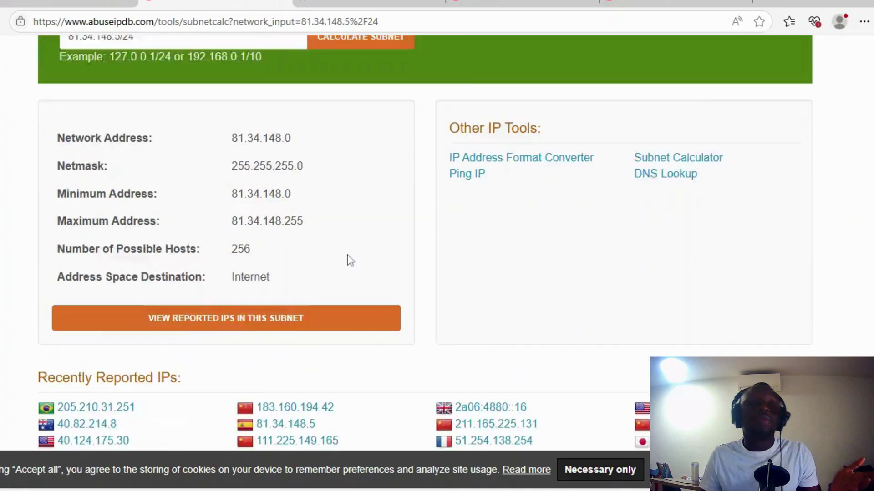
scroll(346, 253, "up", 2)
scroll(342, 236, "up", 5)
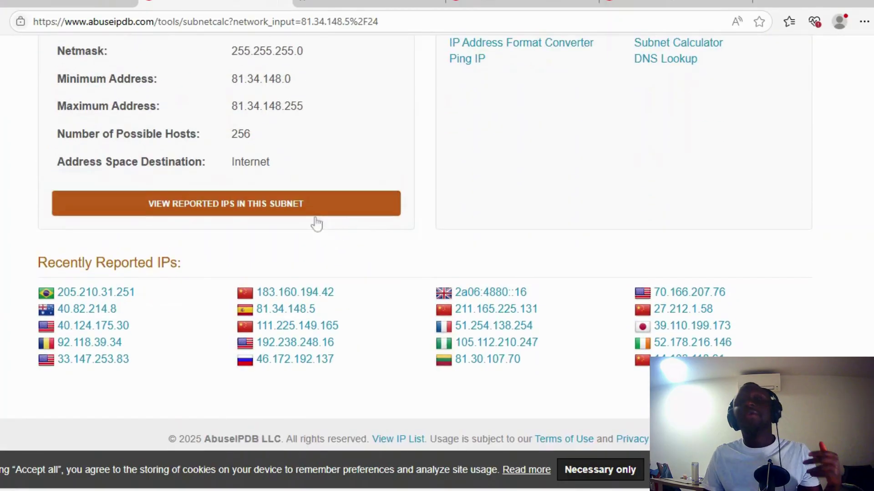
scroll(326, 238, "up", 3)
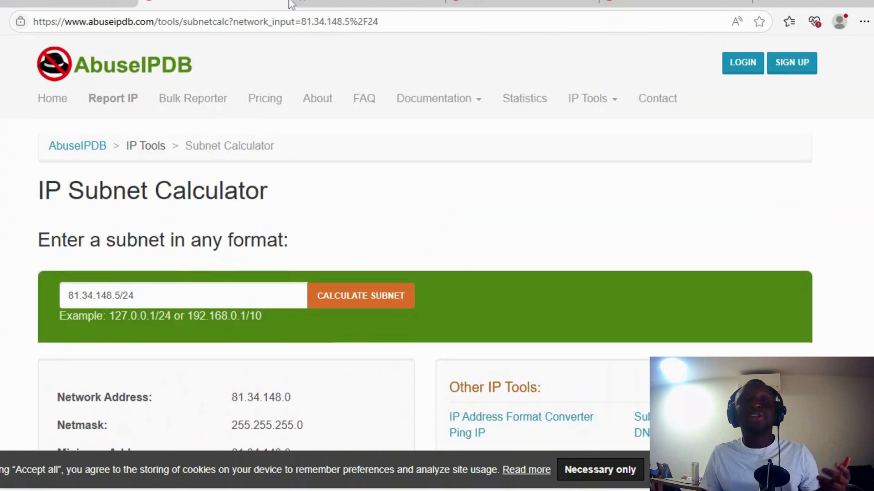
Go back to the bulkcheck GitHub repository and scroll through its README to the footer
key("alt+Left")
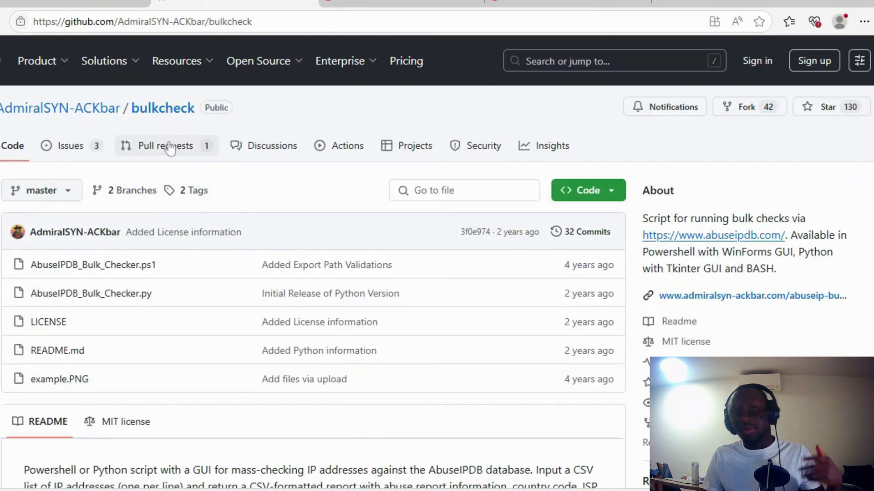
scroll(203, 185, "down", 12)
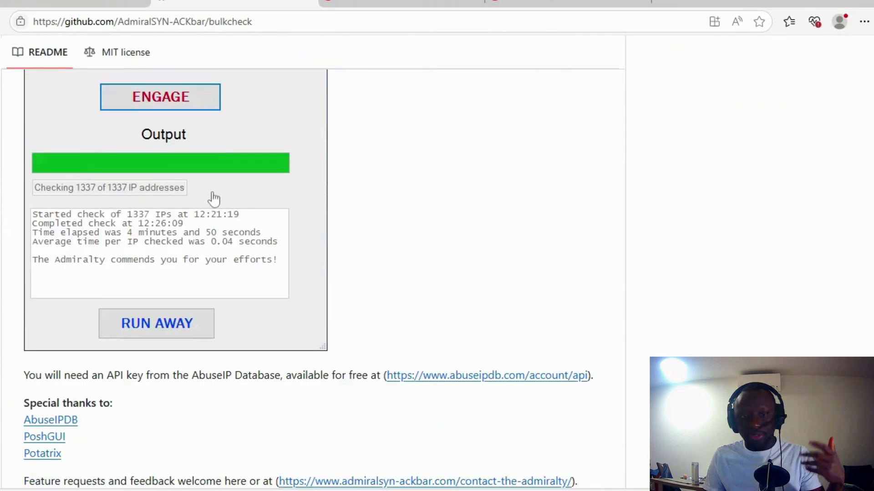
scroll(213, 197, "down", 3)
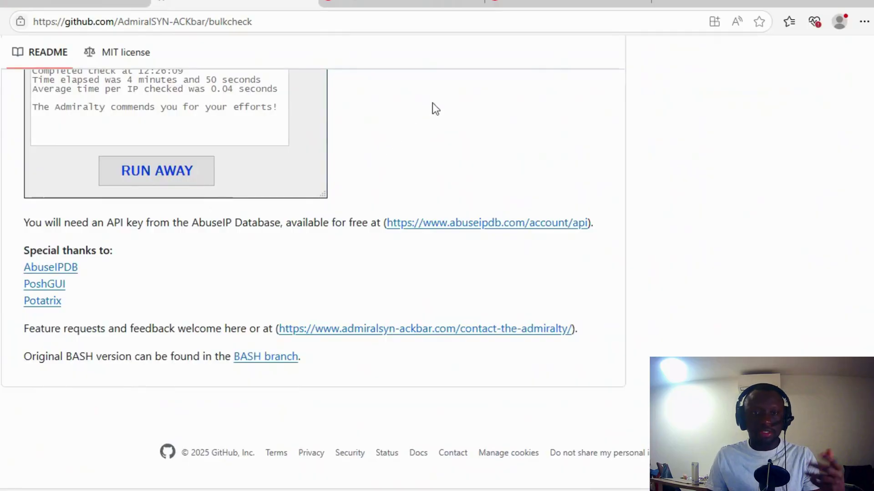
Ping 81.34.148.5 with the Ping IP tool and highlight its 0% packet loss result
left_click(314, 4)
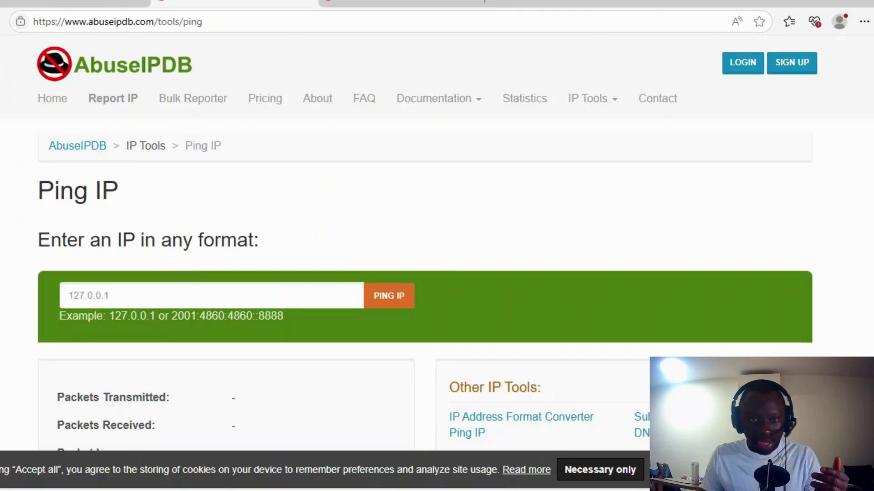
left_click(68, 295)
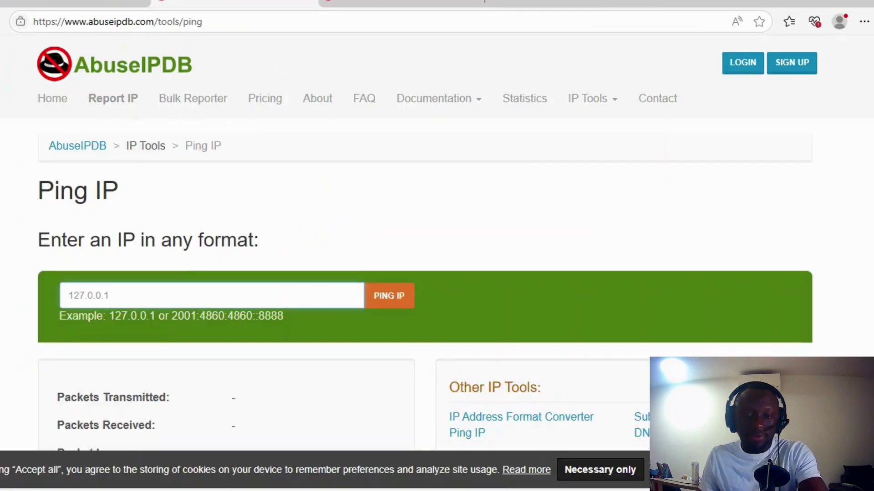
key("ctrl+v")
left_click(389, 297)
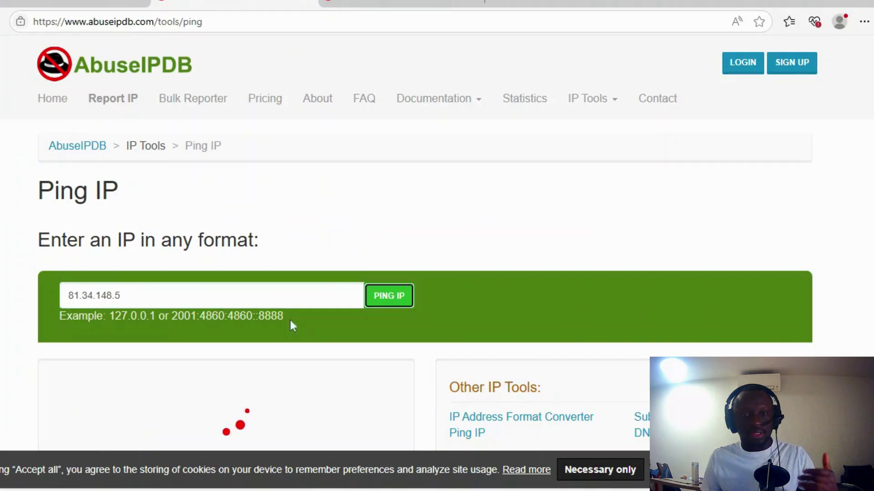
scroll(290, 318, "down", 5)
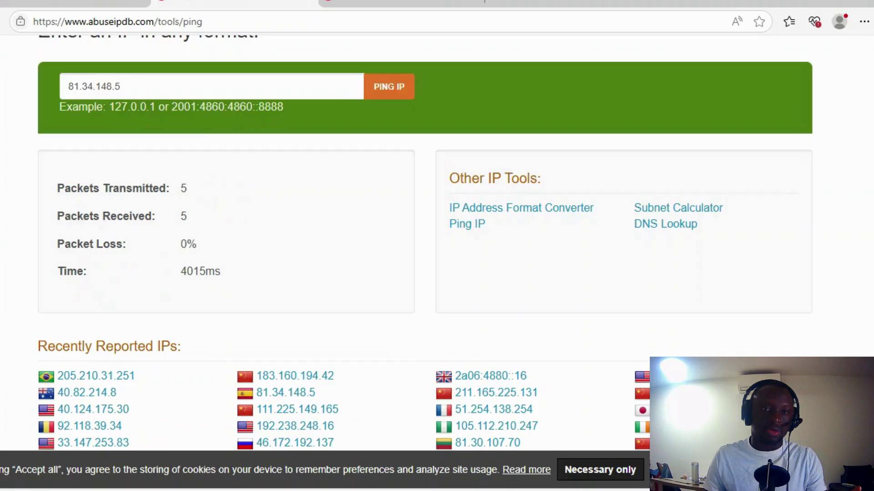
left_click_drag(76, 244, 282, 234)
left_click(232, 249)
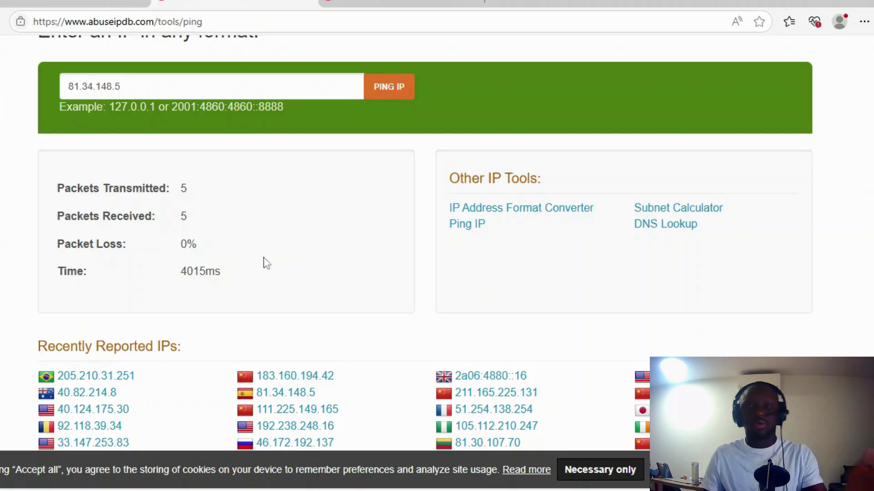
scroll(271, 251, "up", 5)
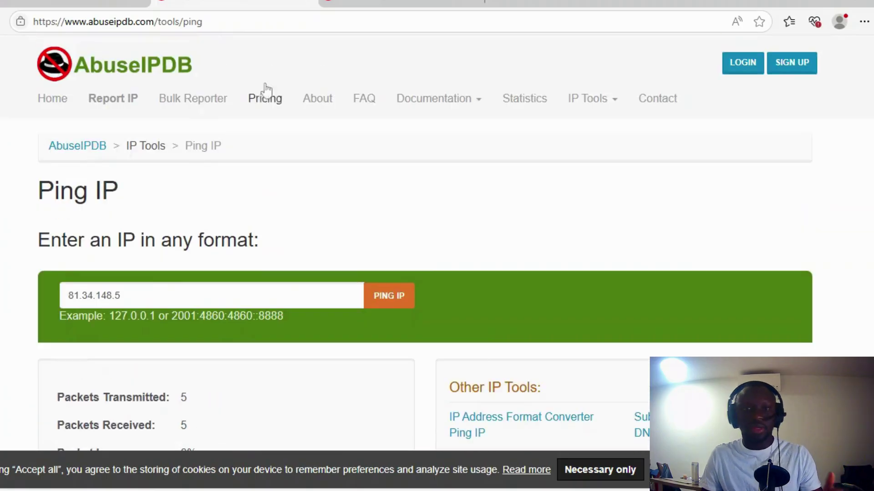
Run a DNS lookup for osintafrica.net and review its A record result
left_click(321, 3)
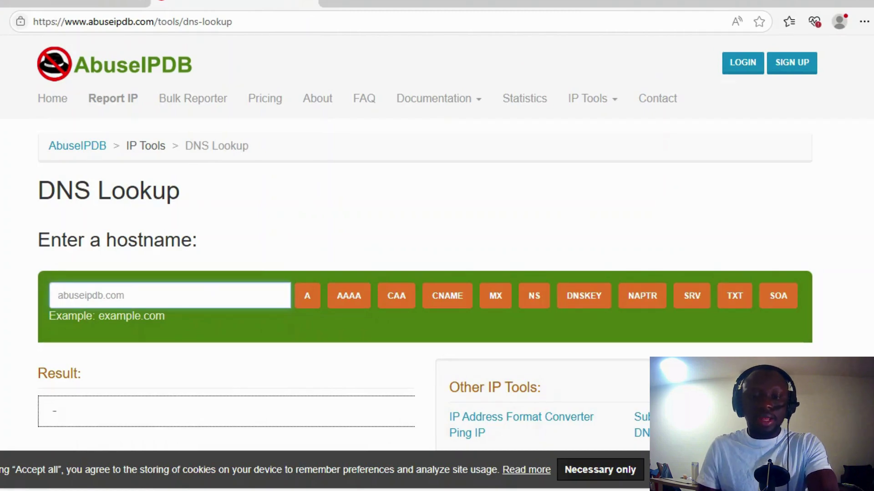
type("osintafri")
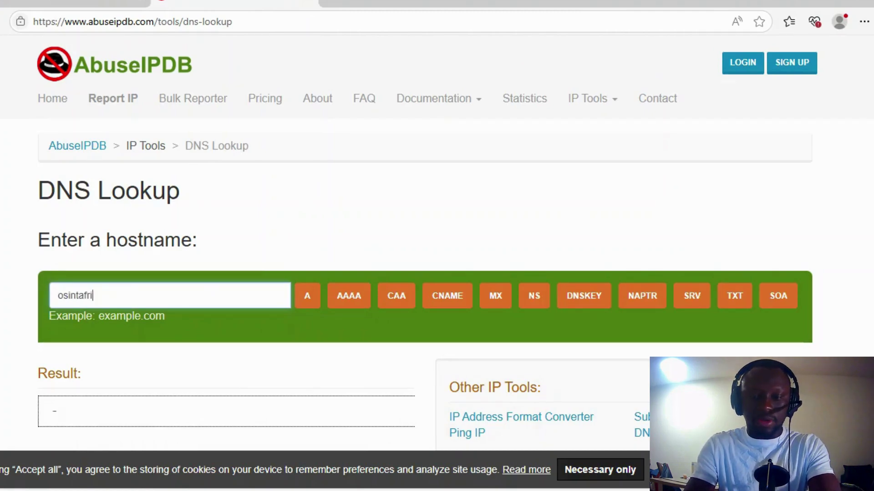
type("ca.net")
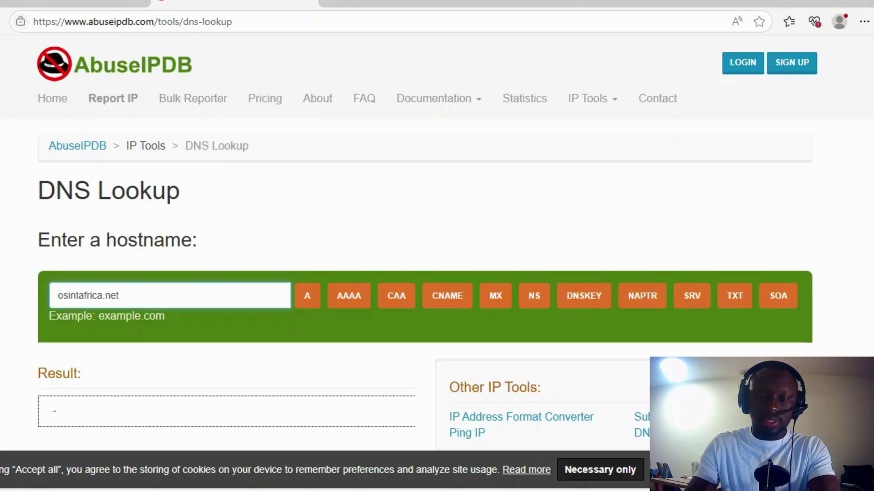
key("Return")
scroll(261, 225, "down", 4)
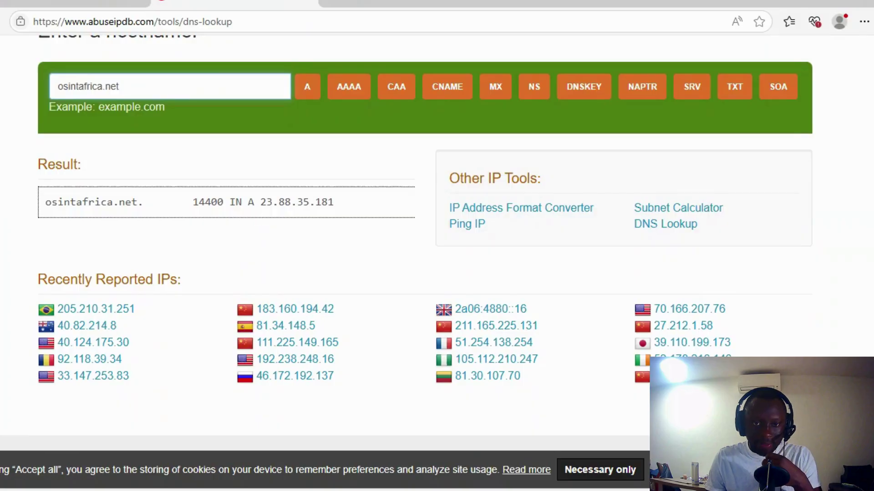
left_click_drag(192, 202, 335, 212)
left_click(267, 241)
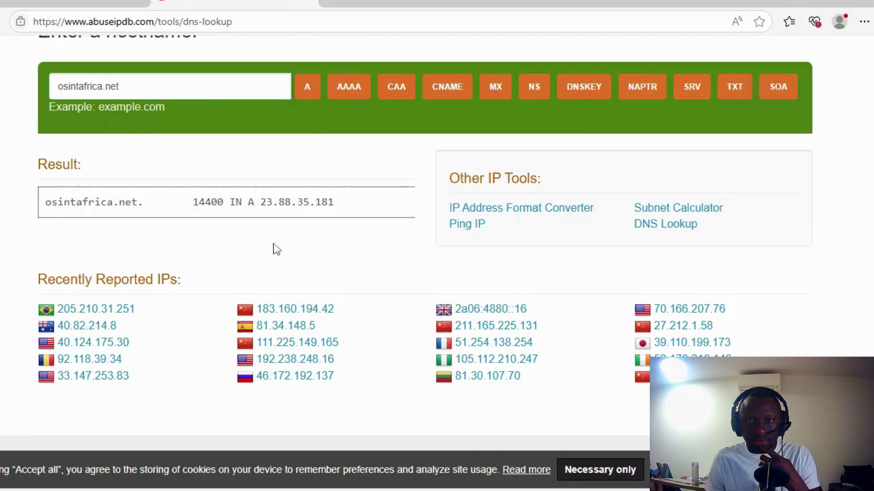
left_click(309, 91)
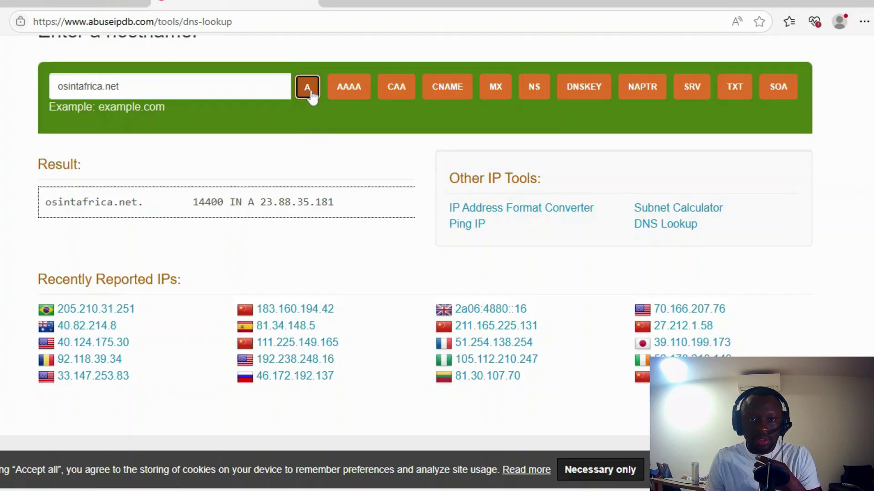
Check osintafrica.net's CNAME, CAA, AAAA, MX and TXT records in turn
left_click(438, 90)
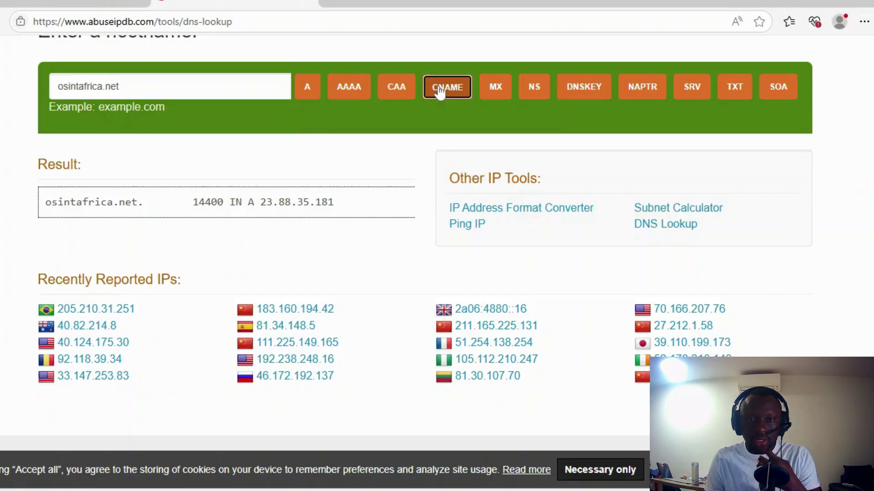
left_click(397, 87)
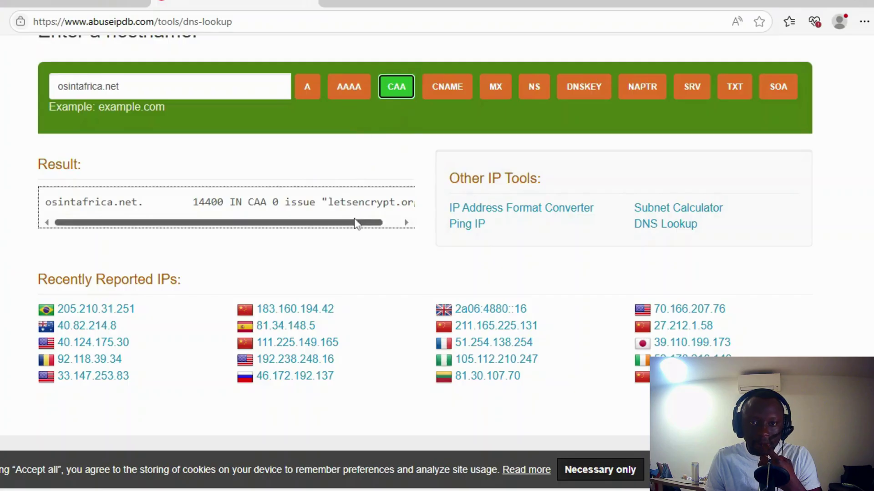
left_click_drag(357, 223, 403, 224)
left_click(350, 89)
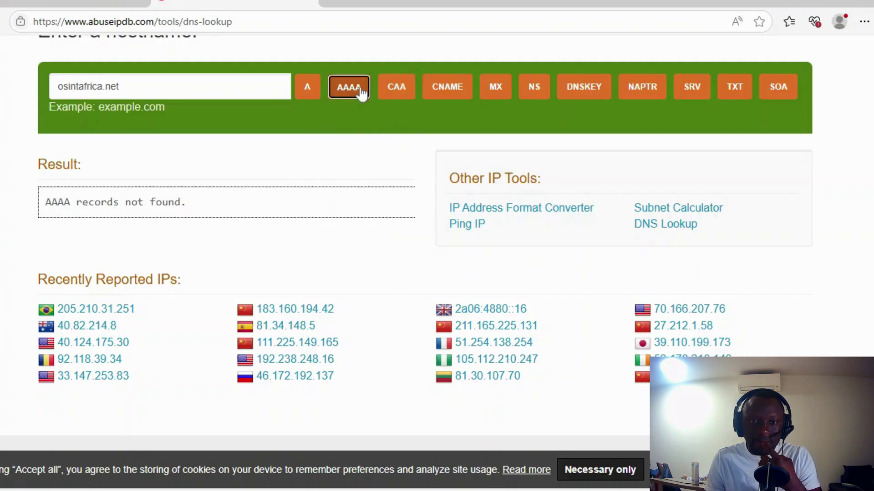
left_click(493, 95)
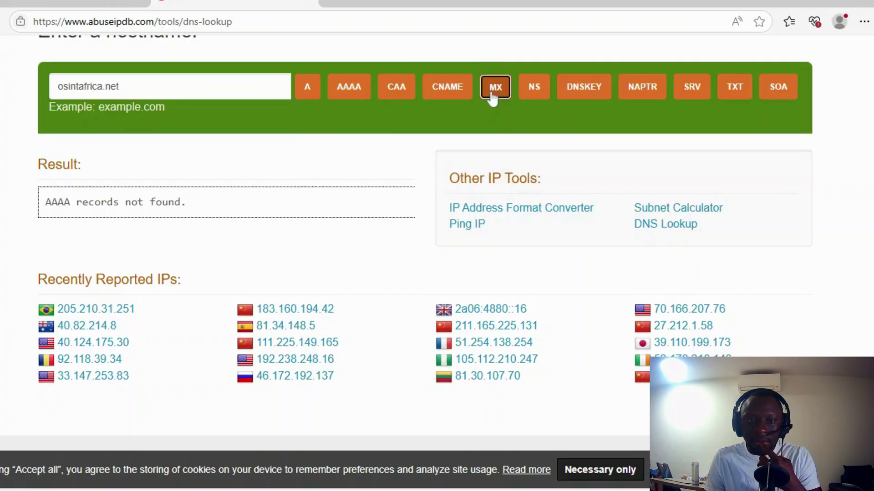
left_click_drag(204, 202, 408, 214)
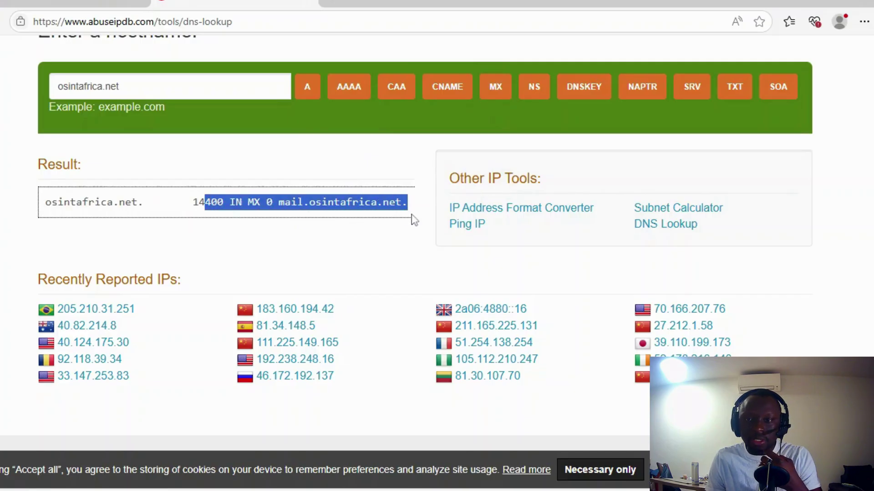
left_click(741, 91)
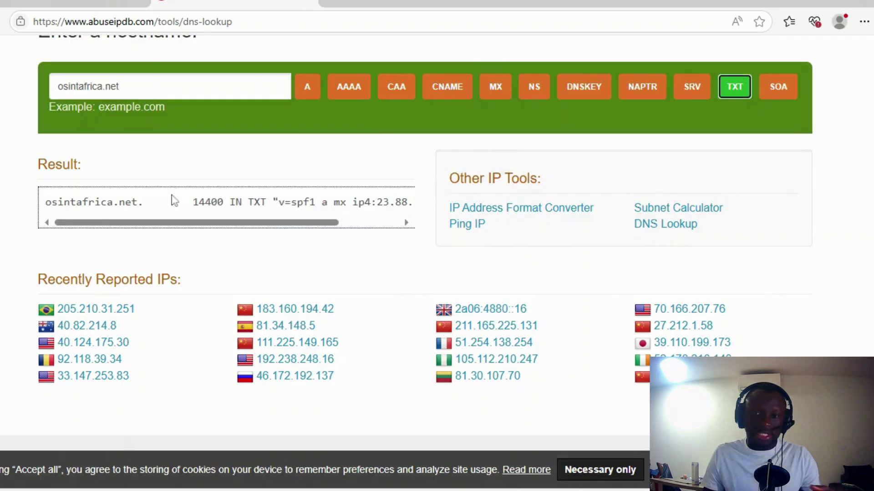
scroll(417, 182, "up", 5)
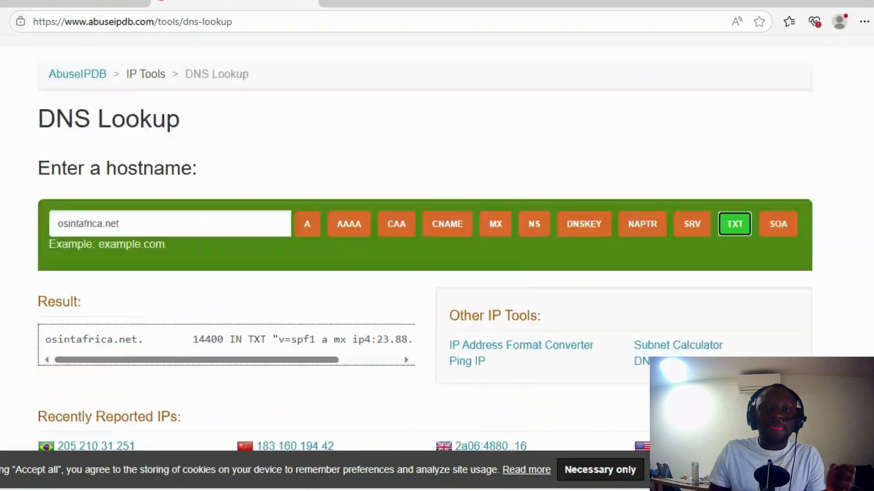
Return to the abuseipdb.com home page with its IP, domain or subnet check box
left_click(620, 106)
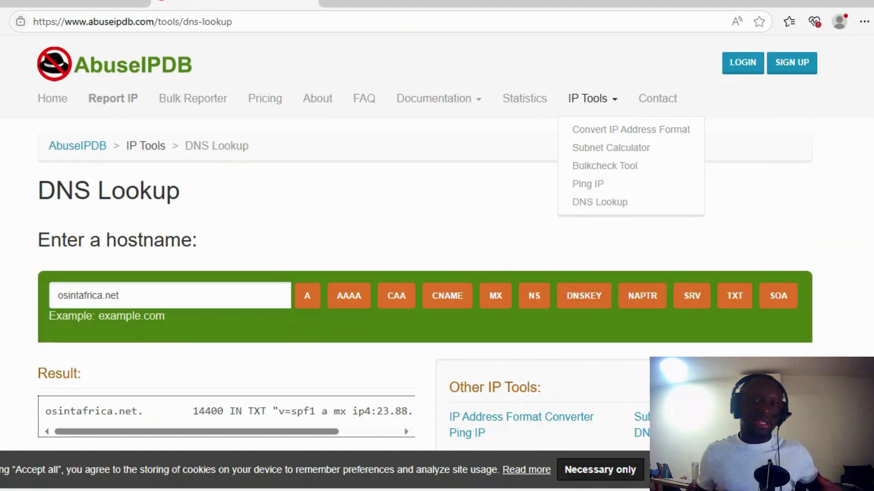
left_click(657, 98)
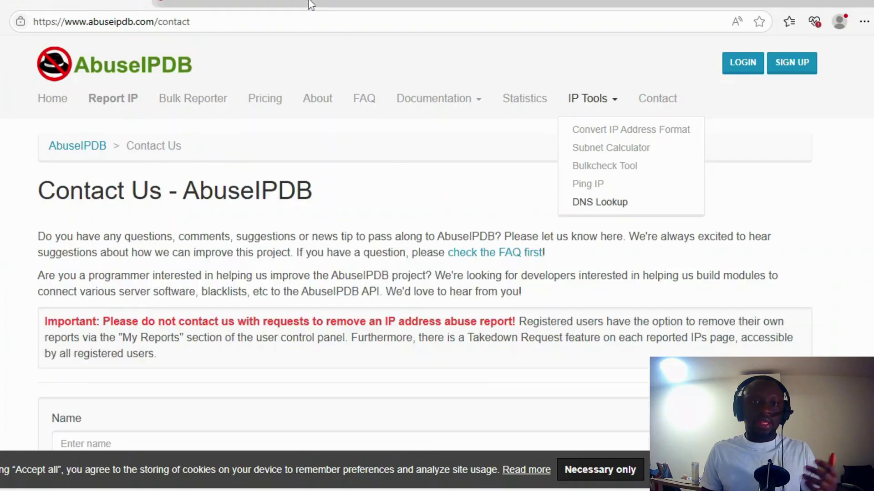
left_click(59, 103)
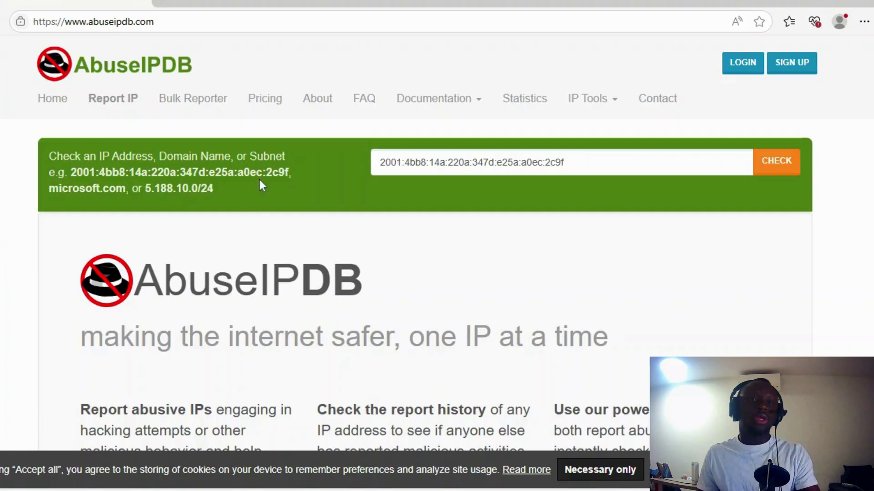
Paste 81.34.148.5 into the IP check box and run the abuse check
left_click(380, 162)
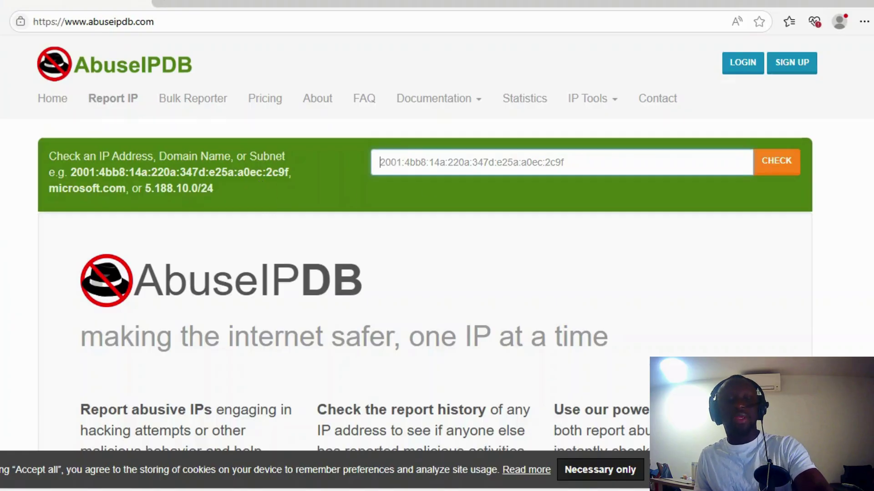
type("81.34.148.5")
left_click(794, 167)
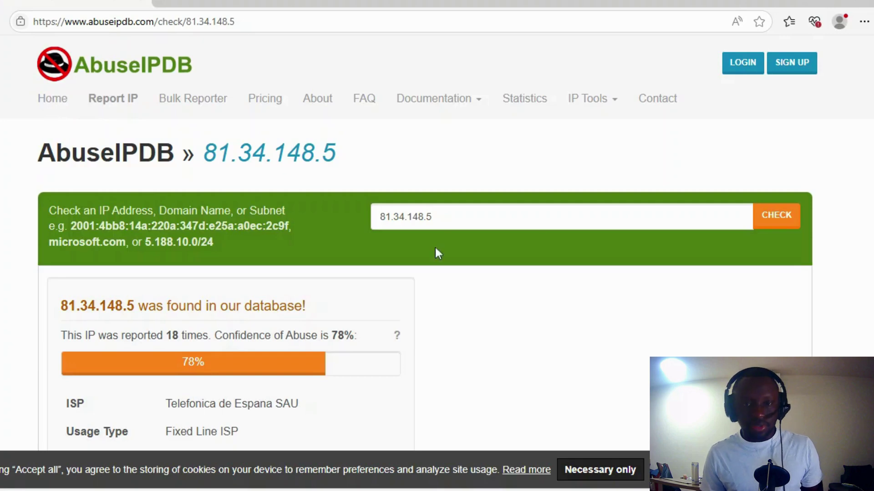
Highlight the accepted lookup formats and the 'found in our database' message for 81.34.148.5
left_click_drag(69, 208, 230, 239)
left_click(229, 235)
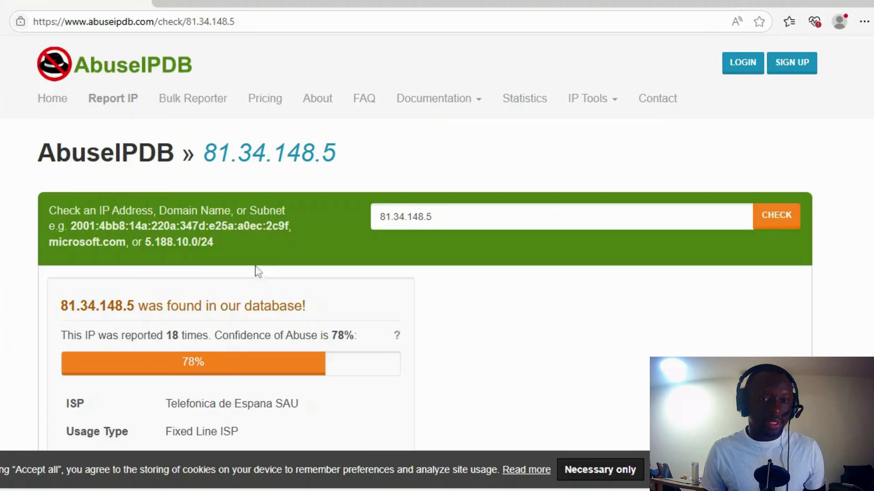
scroll(254, 269, "down", 1)
left_click_drag(61, 236, 260, 236)
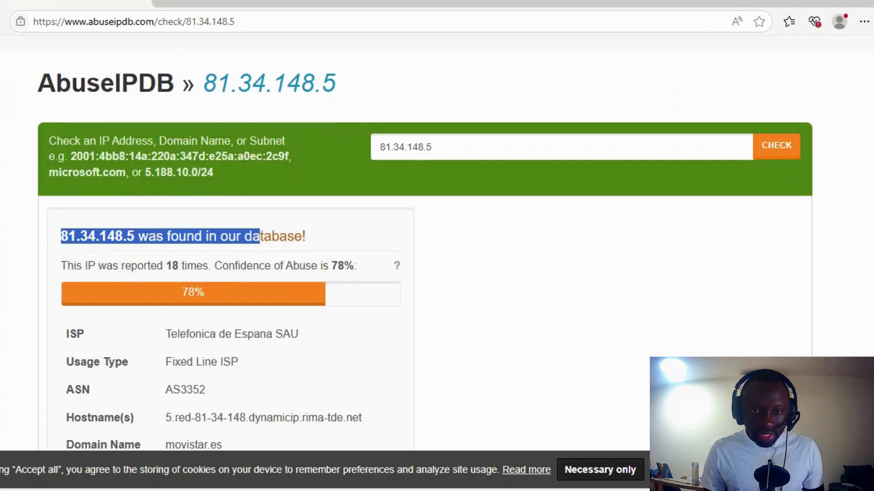
left_click(252, 246)
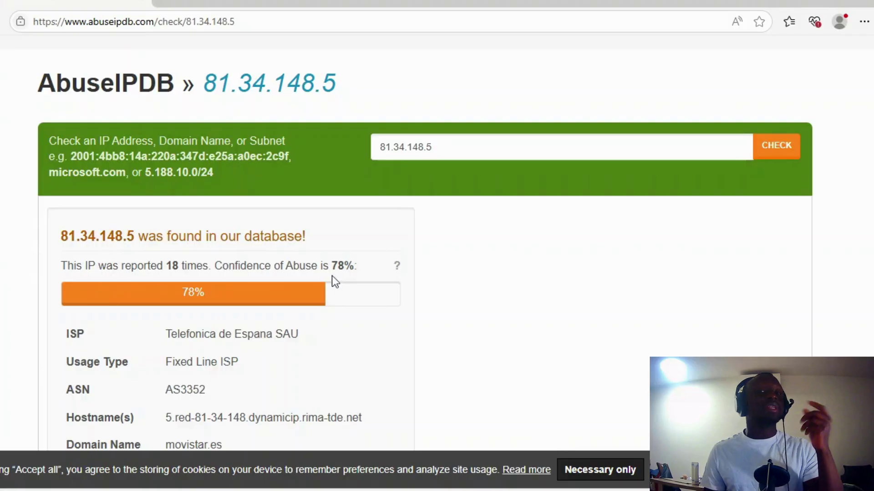
Highlight the ISP Telefonica de Espana and scroll down to the IP Abuse Reports table
scroll(334, 291, "down", 1)
scroll(334, 291, "down", 2)
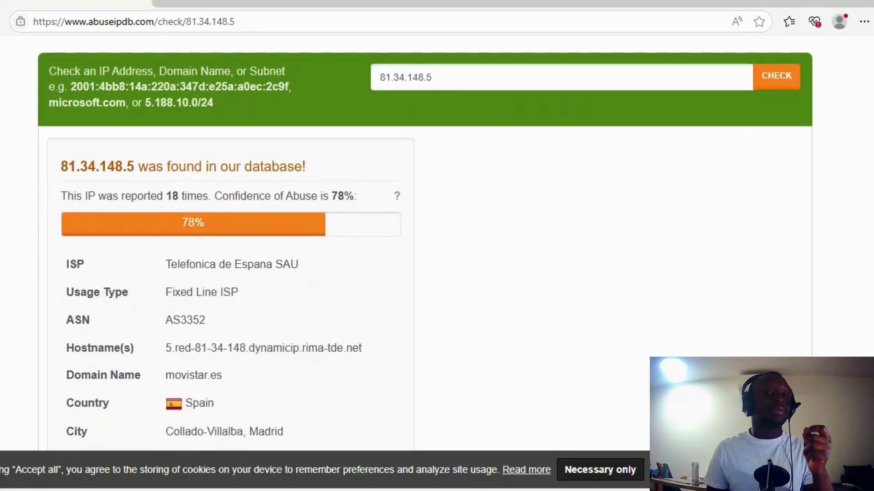
left_click_drag(177, 265, 272, 279)
scroll(274, 283, "down", 2)
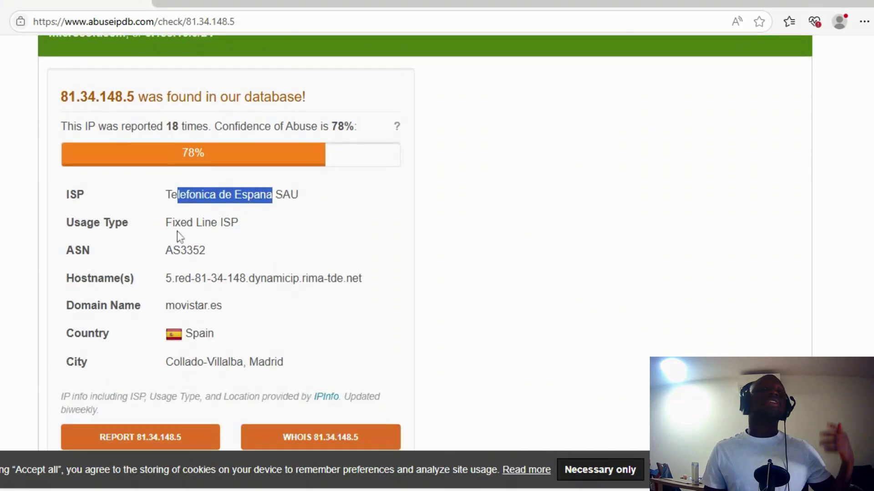
scroll(178, 231, "down", 3)
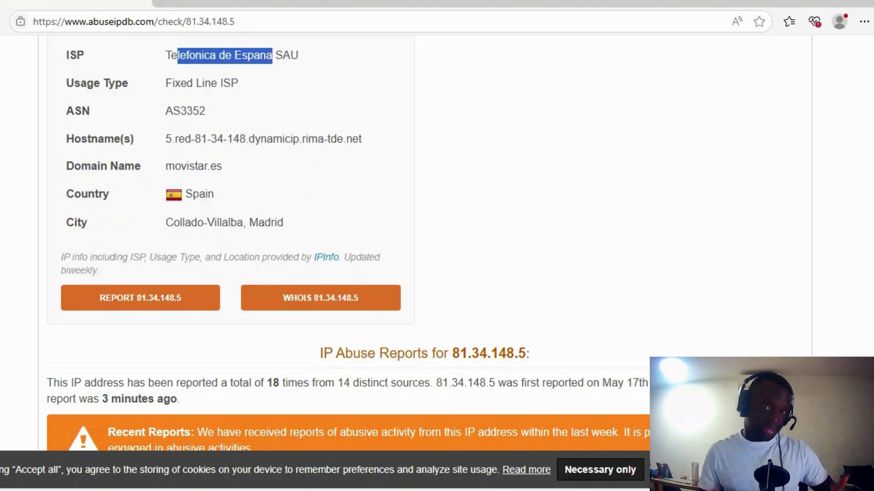
scroll(228, 238, "down", 5)
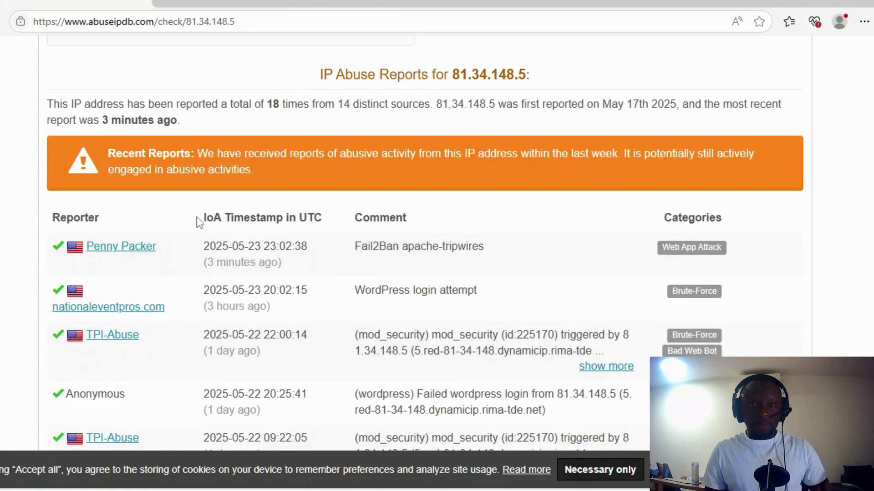
Highlight the 18-report summary sentence and the first-reported date of May 17th 2025
left_click_drag(82, 110, 591, 116)
left_click(592, 116)
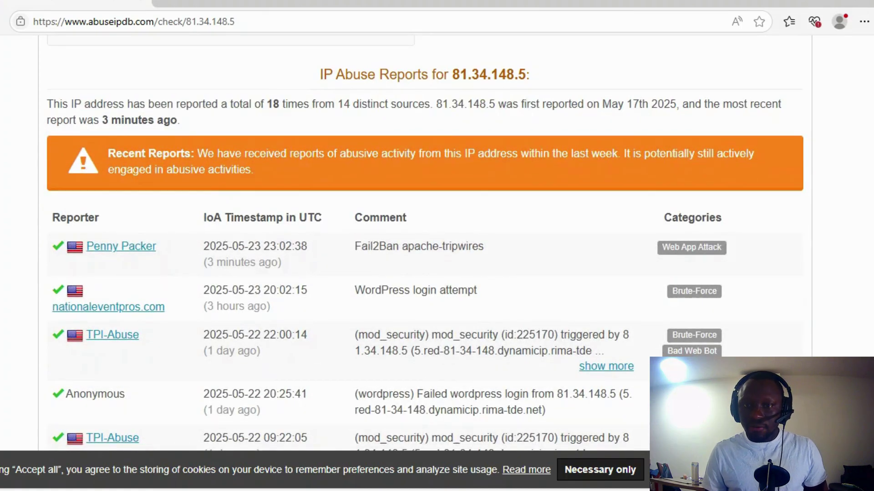
left_click_drag(517, 105, 721, 105)
left_click(721, 105)
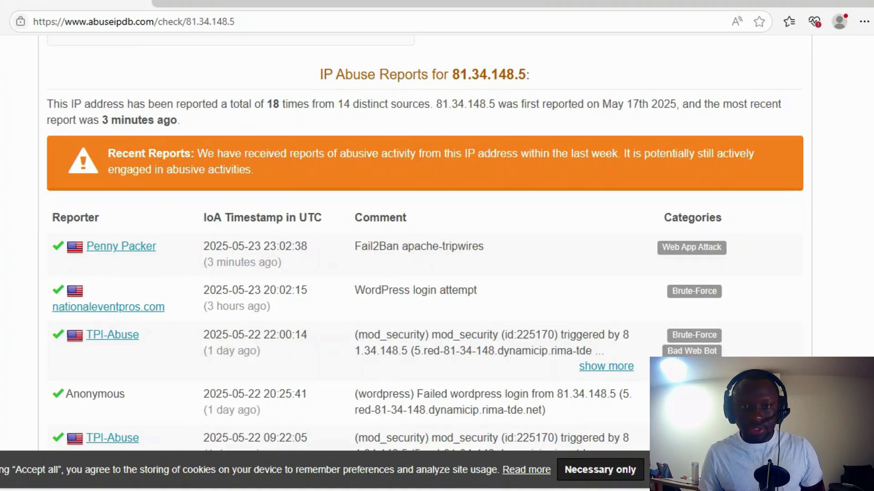
left_click_drag(611, 105, 682, 104)
Highlight the Fail2Ban apache-tripwires and WordPress login attempt report comments
scroll(296, 203, "down", 1)
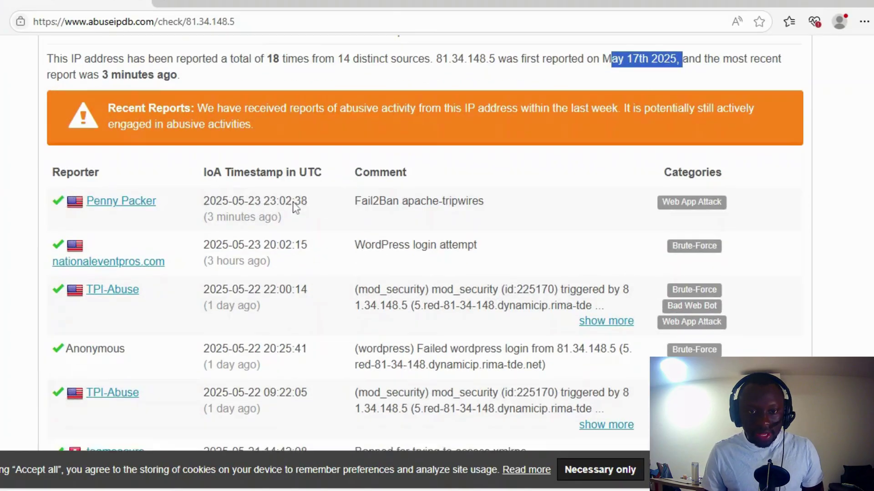
left_click_drag(355, 178, 485, 187)
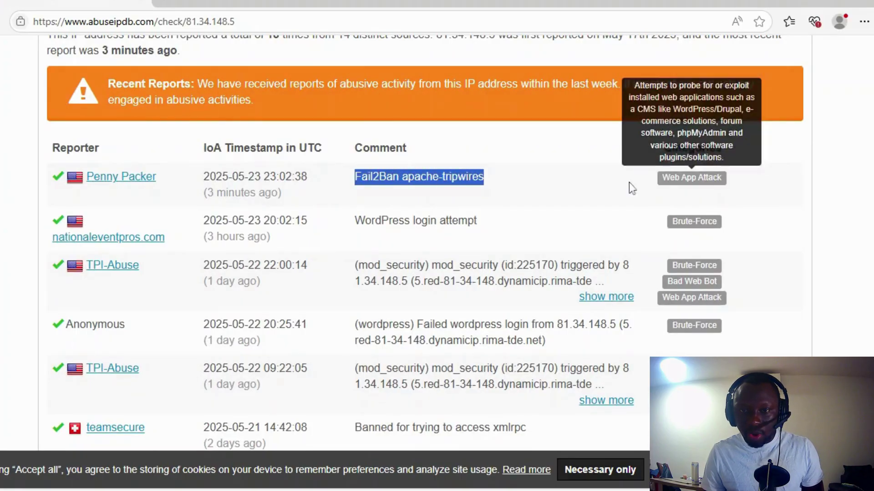
left_click(458, 208)
left_click_drag(382, 221, 511, 226)
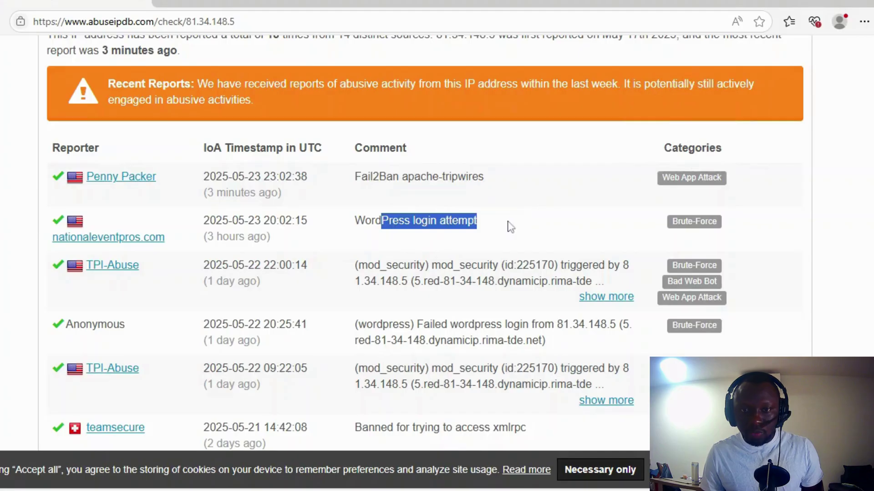
left_click(454, 234)
Expand the third report's full mod_security comment, scroll to the pagination, then back up
scroll(472, 226, "down", 1)
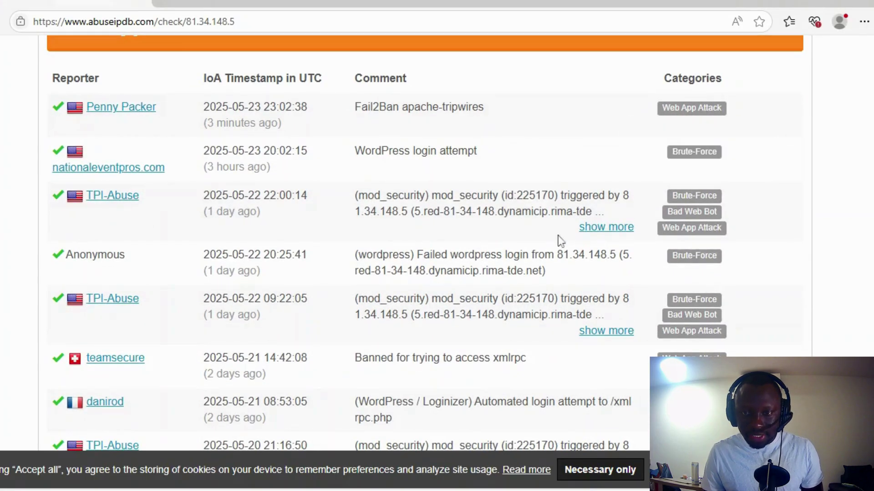
left_click(598, 227)
scroll(427, 236, "down", 5)
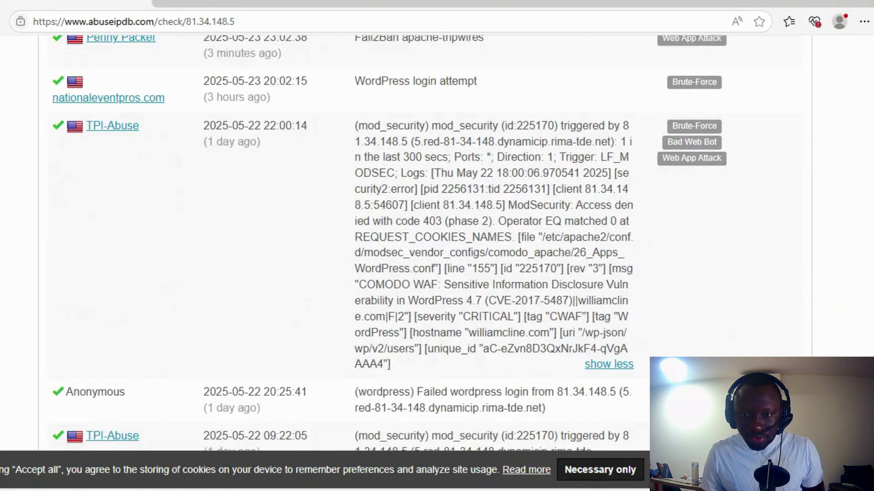
scroll(546, 189, "down", 3)
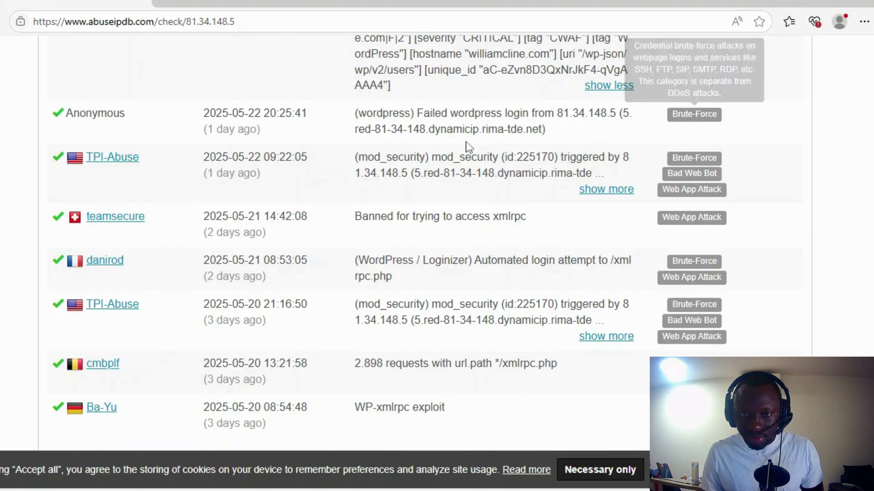
scroll(663, 176, "down", 2)
scroll(537, 250, "down", 6)
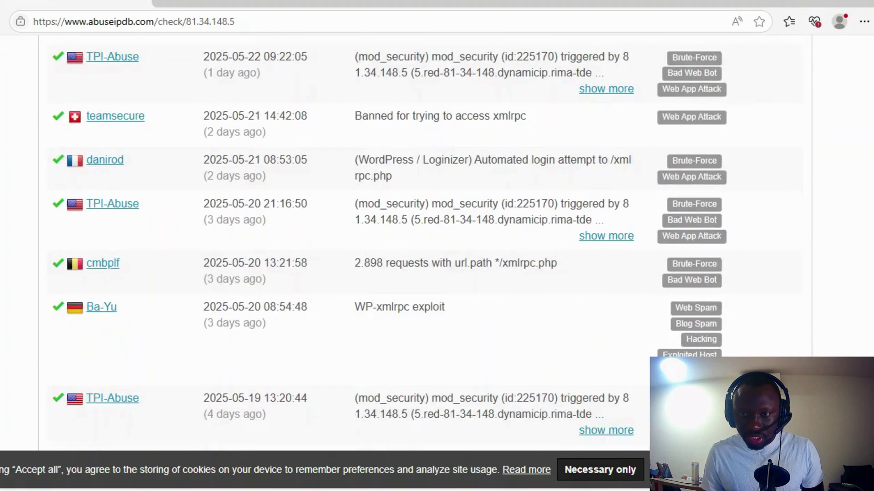
mouse_move(691, 167)
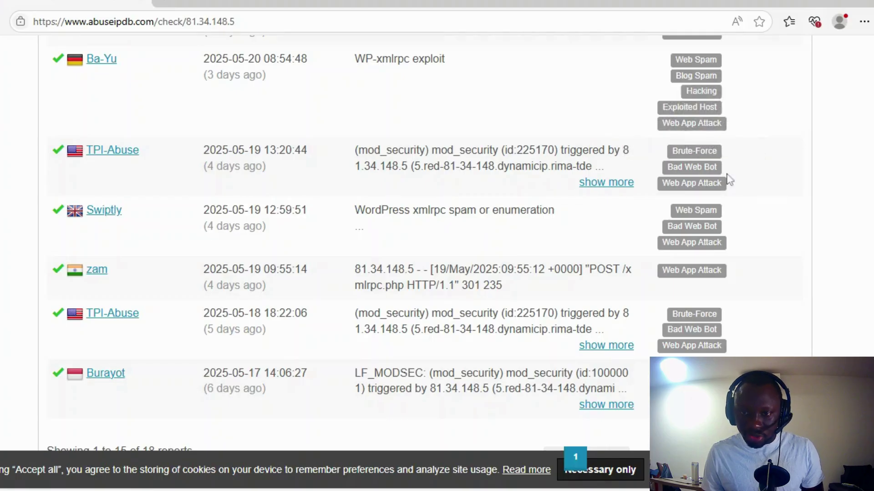
scroll(637, 235, "down", 5)
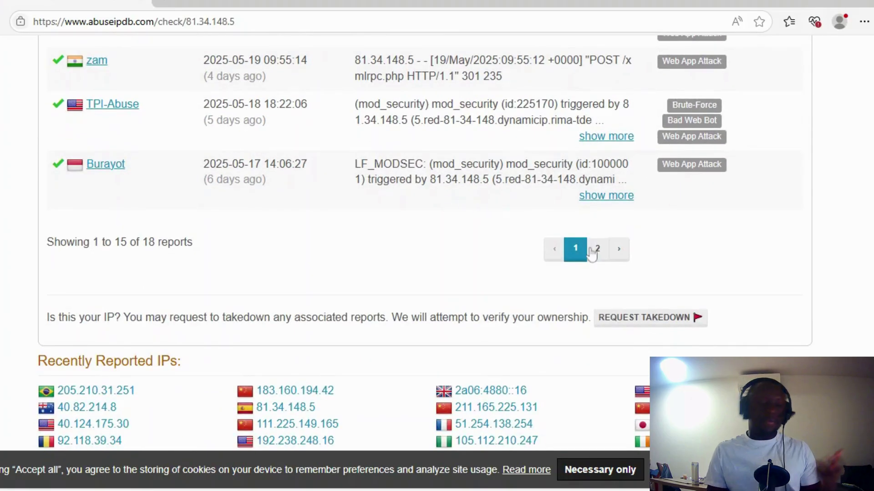
scroll(488, 195, "up", 6)
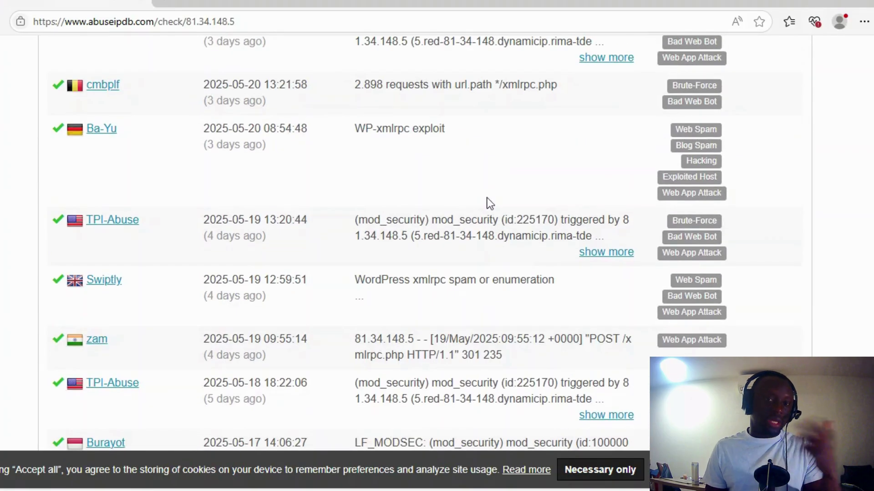
scroll(487, 202, "up", 20)
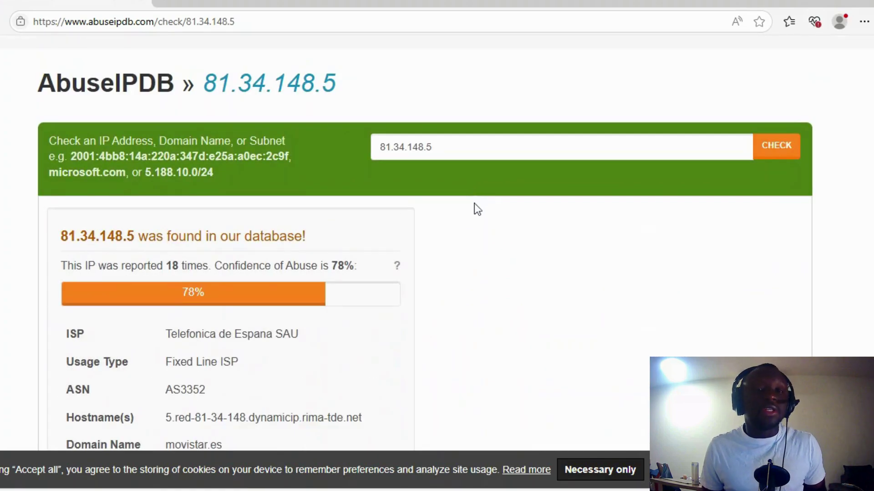
scroll(474, 204, "up", 2)
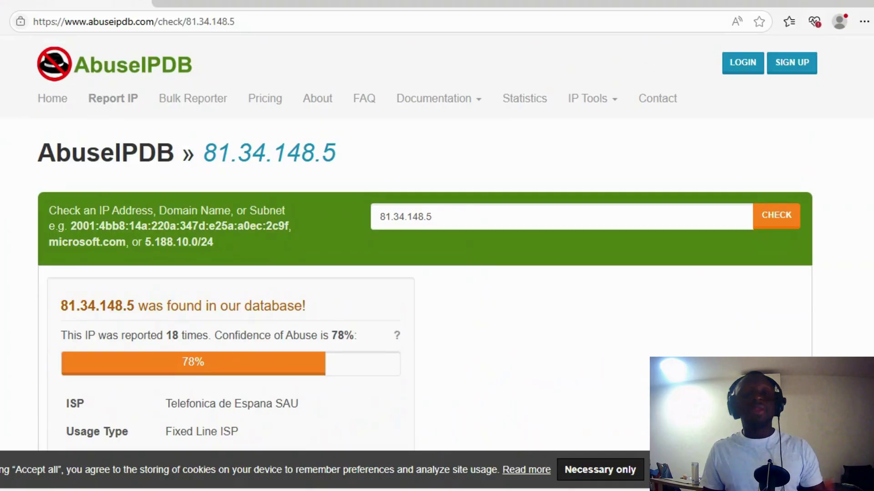
scroll(430, 201, "down", 4)
scroll(430, 202, "down", 3)
scroll(430, 201, "down", 10)
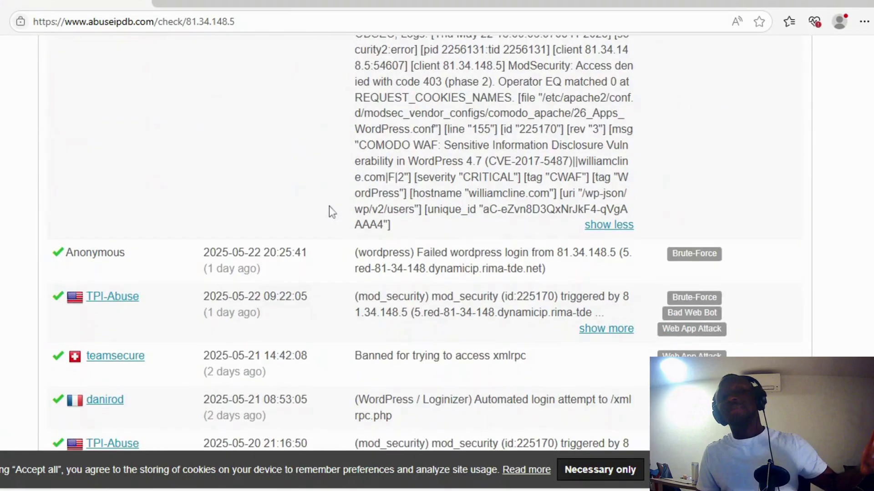
scroll(255, 201, "down", 5)
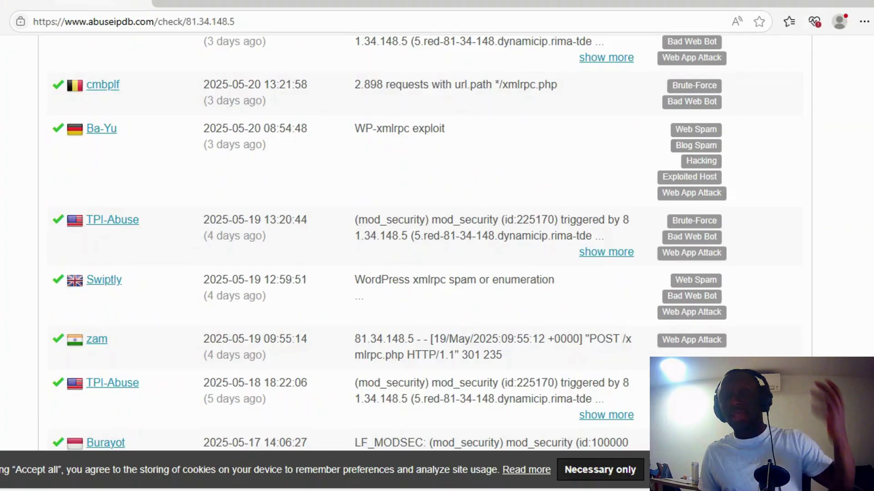
scroll(455, 273, "up", 2)
scroll(455, 273, "up", 3)
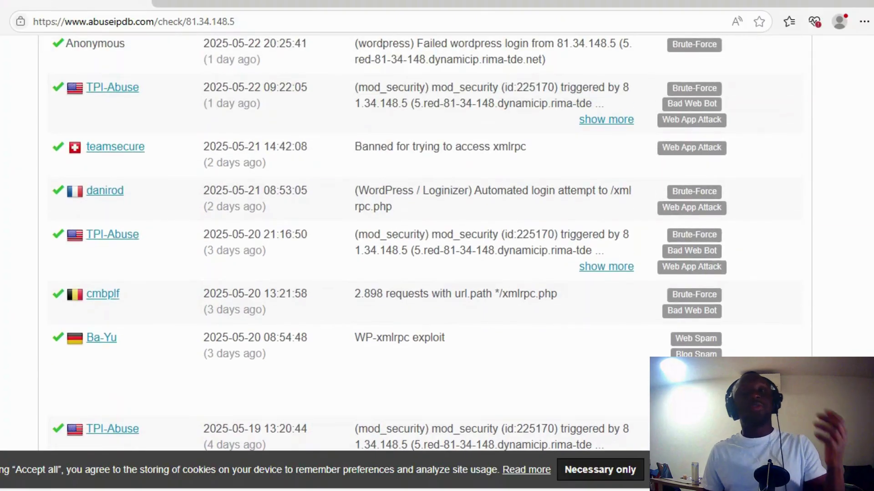
scroll(455, 273, "up", 4)
scroll(525, 230, "up", 15)
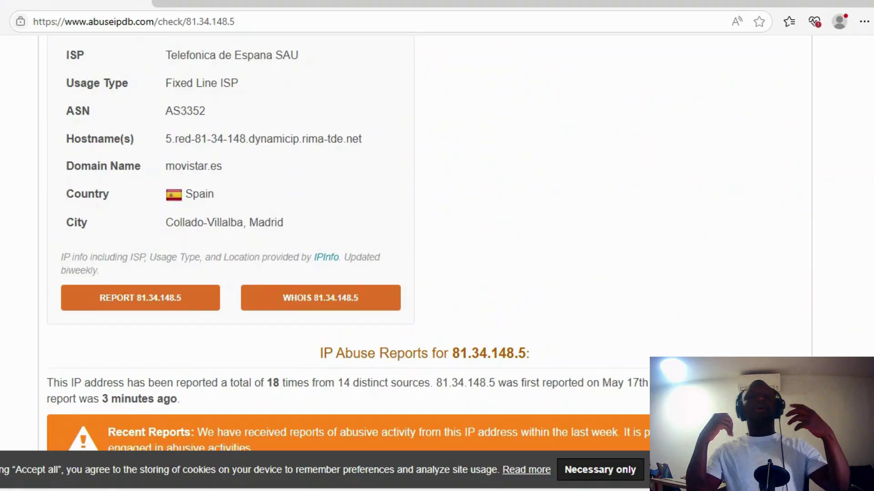
scroll(285, 190, "up", 8)
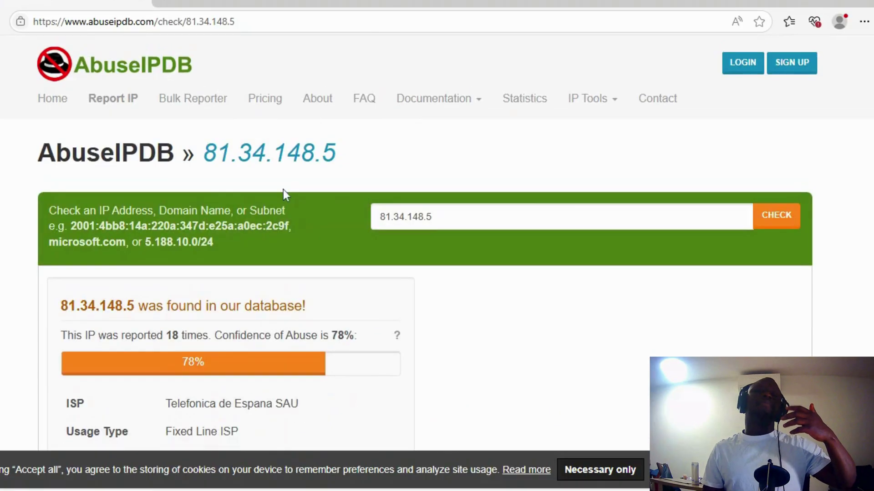